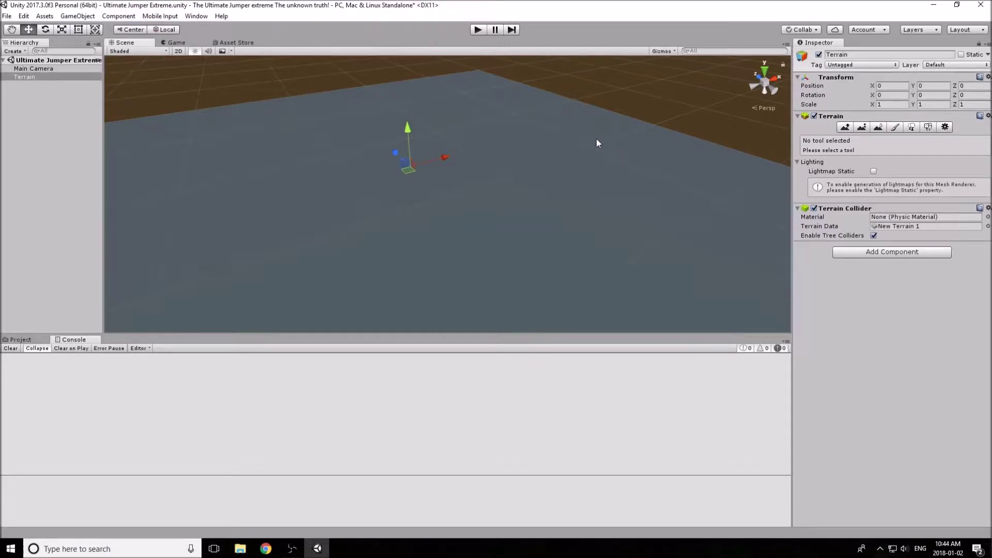
- Set the terrain's width and length to 150 in its terrain settings
{"action": "left_click", "coordinate": [947, 130]}
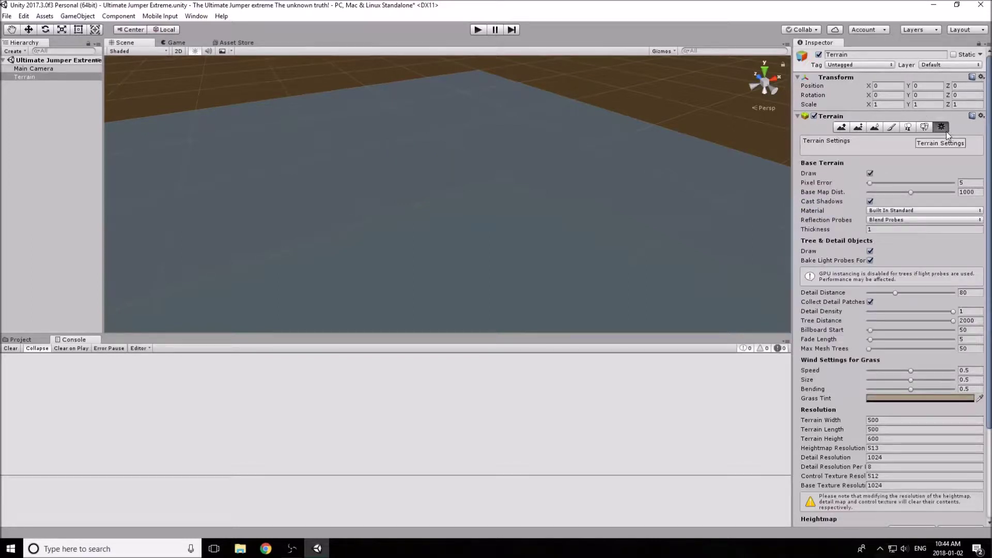
{"action": "scroll", "coordinate": [885, 407], "scroll_direction": "down", "scroll_amount": 2}
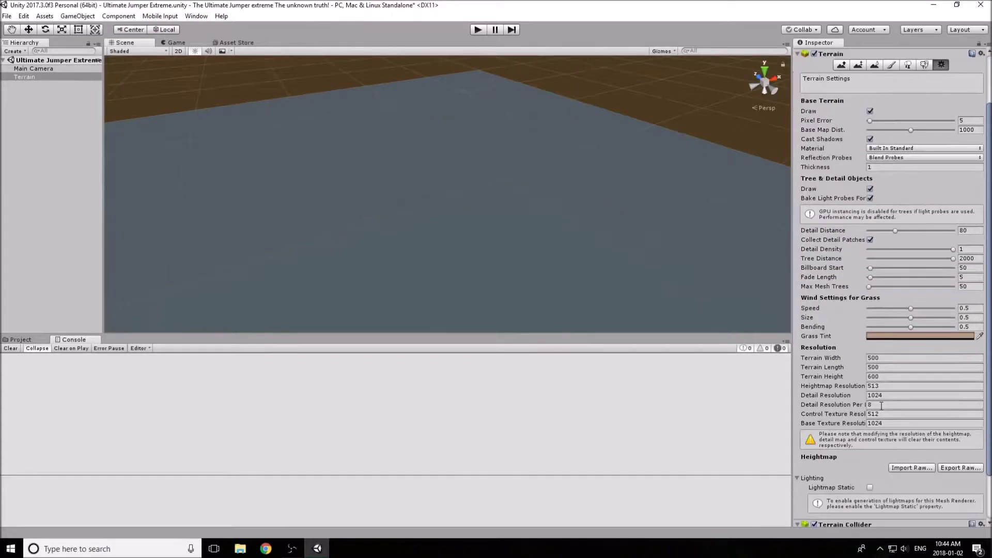
{"action": "scroll", "coordinate": [885, 407], "scroll_direction": "up", "scroll_amount": 2}
{"action": "scroll", "coordinate": [897, 395], "scroll_direction": "down", "scroll_amount": 1}
{"action": "left_click", "coordinate": [899, 388]}
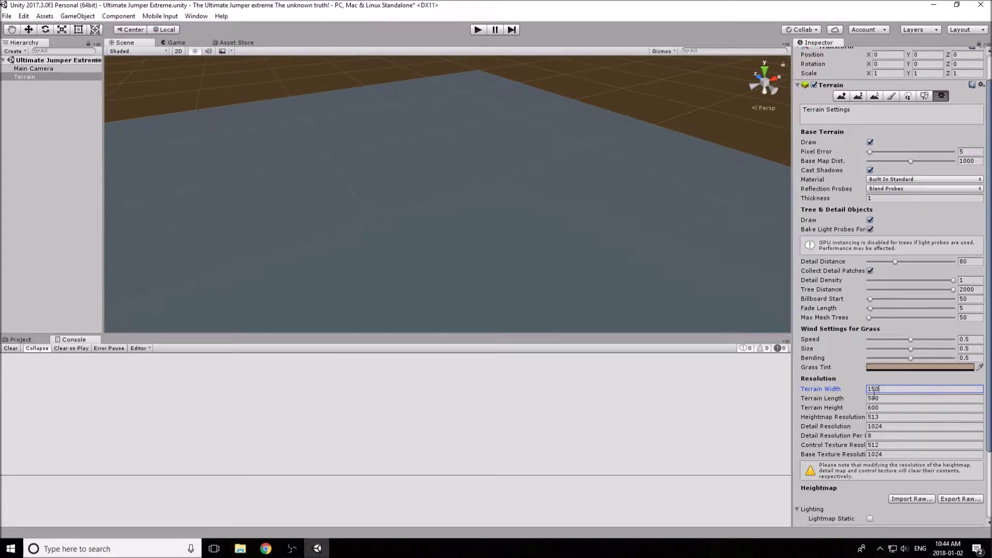
{"action": "left_click", "coordinate": [899, 399]}
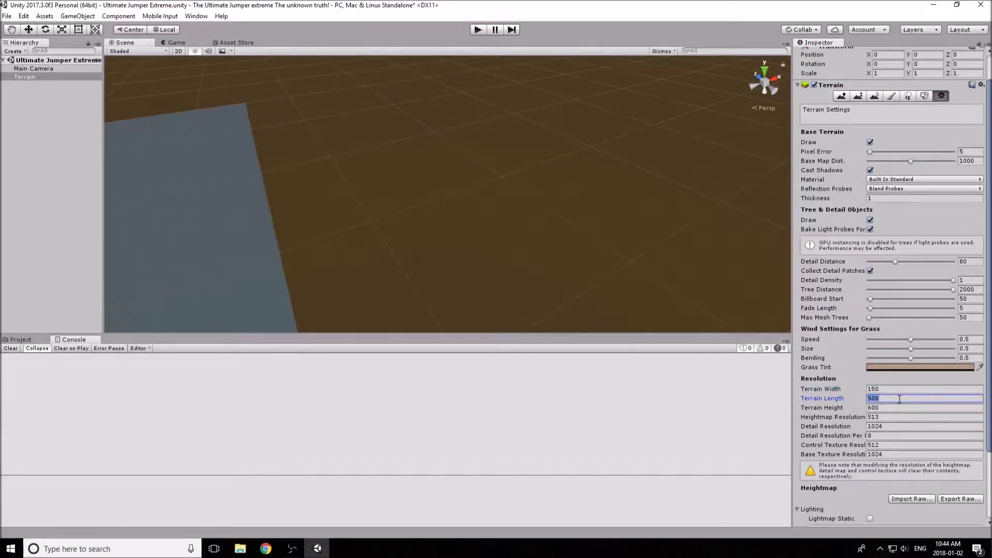
{"action": "type", "text": "150"}
{"action": "key", "text": "Return"}
{"action": "key", "text": "ctrl"}
{"action": "key", "text": "ctrl"}
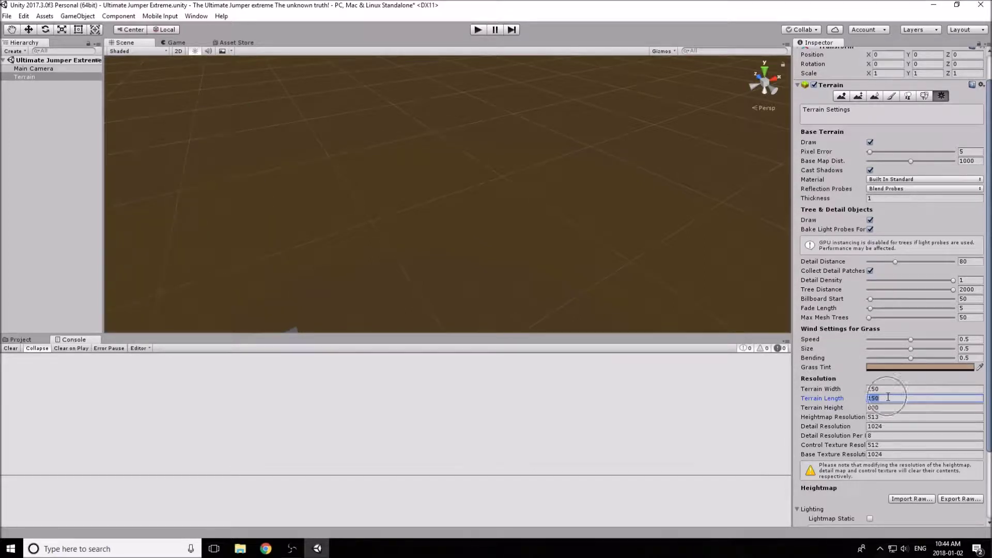
- Examine the extent and edges of the resized terrain from several angles
{"action": "right_click_drag", "start_coordinate": [641, 289], "coordinate": [556, 243]}
{"action": "scroll", "coordinate": [544, 231], "scroll_direction": "up", "scroll_amount": 3}
{"action": "key", "text": "Down"}
{"action": "key", "text": "Left"}
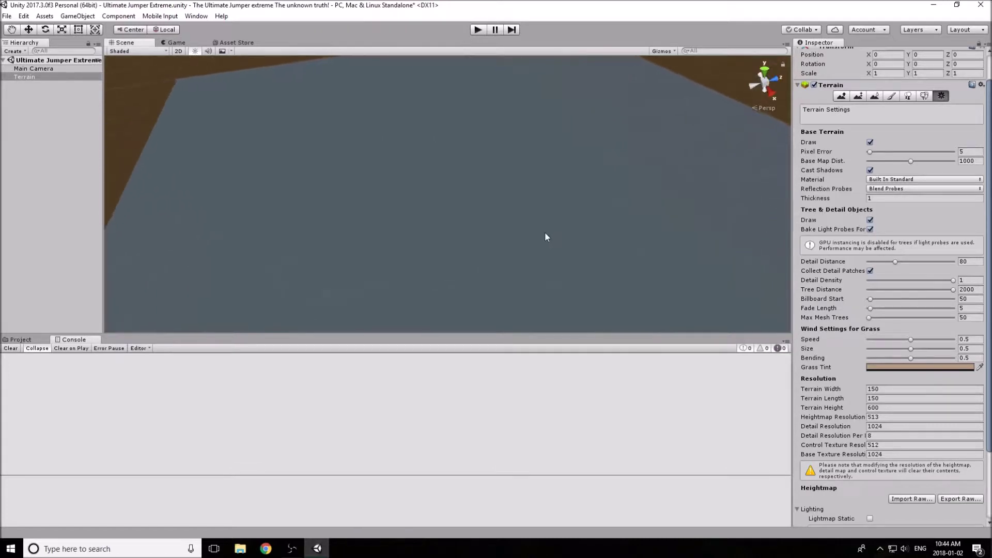
{"action": "right_click_drag", "start_coordinate": [540, 238], "coordinate": [479, 182]}
{"action": "right_click_drag", "start_coordinate": [235, 84], "coordinate": [310, 149]}
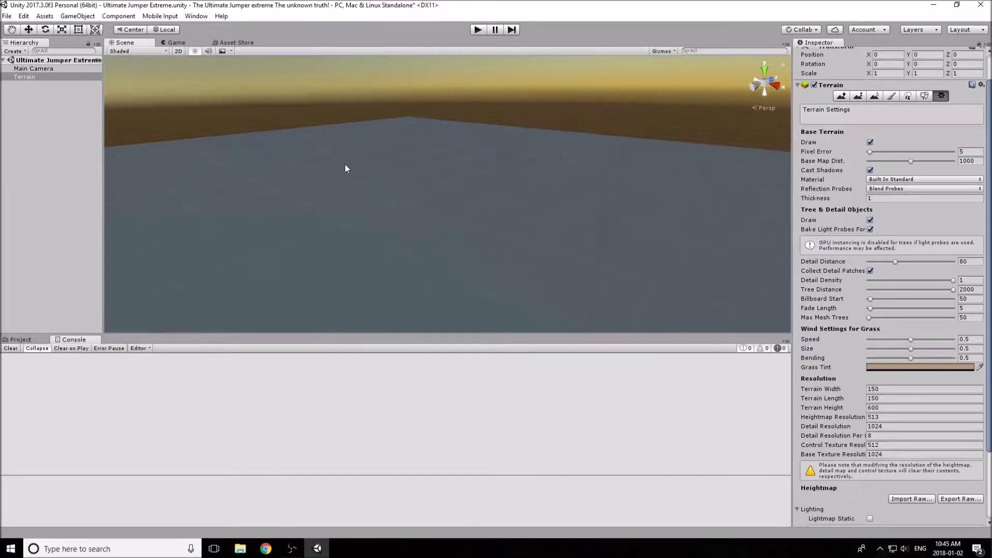
{"action": "right_click_drag", "start_coordinate": [461, 163], "coordinate": [415, 171]}
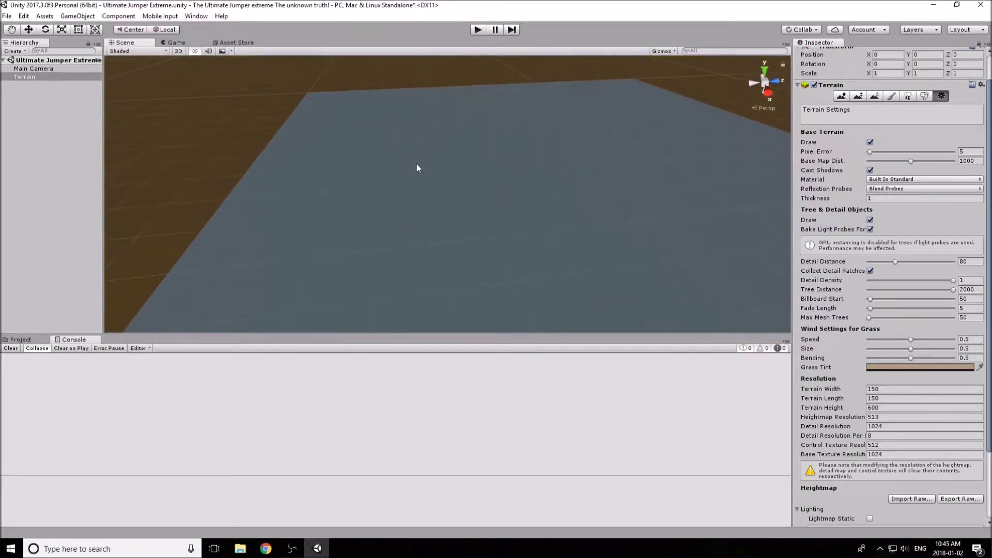
{"action": "right_click_drag", "start_coordinate": [446, 202], "coordinate": [480, 220]}
{"action": "key", "text": "ctrl"}
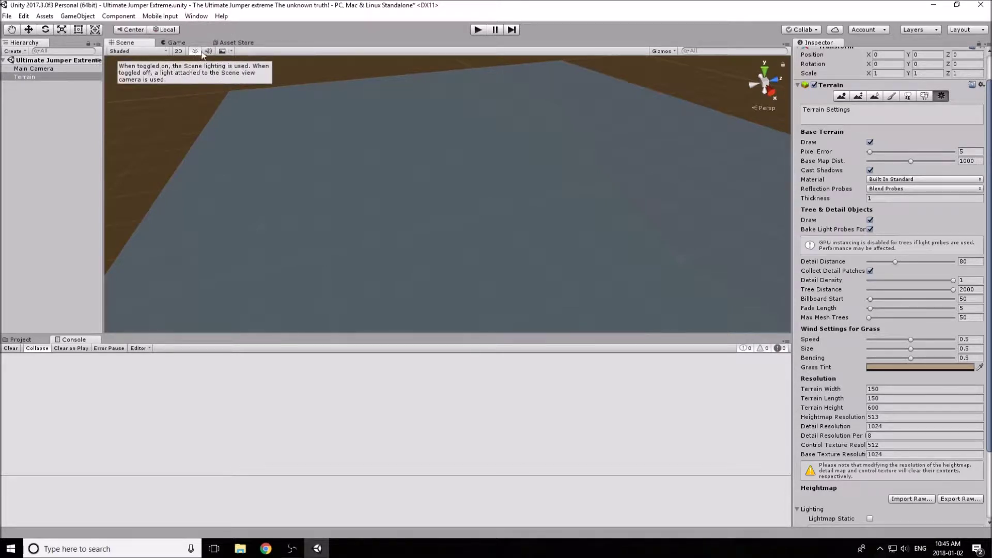
- Turn off scene lighting in the Scene view so the terrain is lit by the view camera's light
{"action": "left_click", "coordinate": [196, 51]}
{"action": "right_click_drag", "start_coordinate": [383, 194], "coordinate": [456, 249]}
{"action": "scroll", "coordinate": [456, 250], "scroll_direction": "down", "scroll_amount": 3}
{"action": "key", "text": "Up"}
{"action": "key", "text": "Left"}
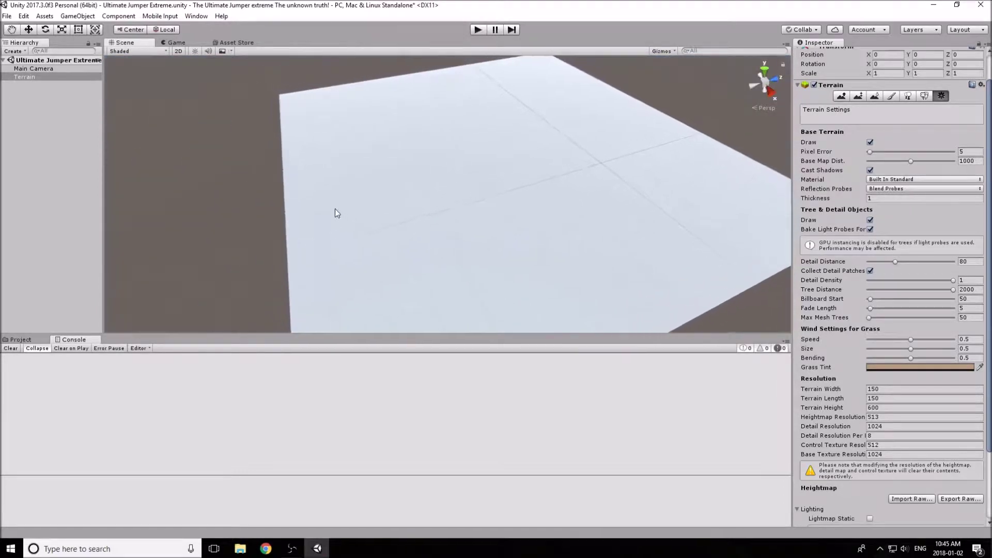
- Inspect the terrain's surface and grid lines up close and from different directions
{"action": "right_click_drag", "start_coordinate": [350, 201], "coordinate": [380, 238]}
{"action": "scroll", "coordinate": [453, 258], "scroll_direction": "up", "scroll_amount": 5}
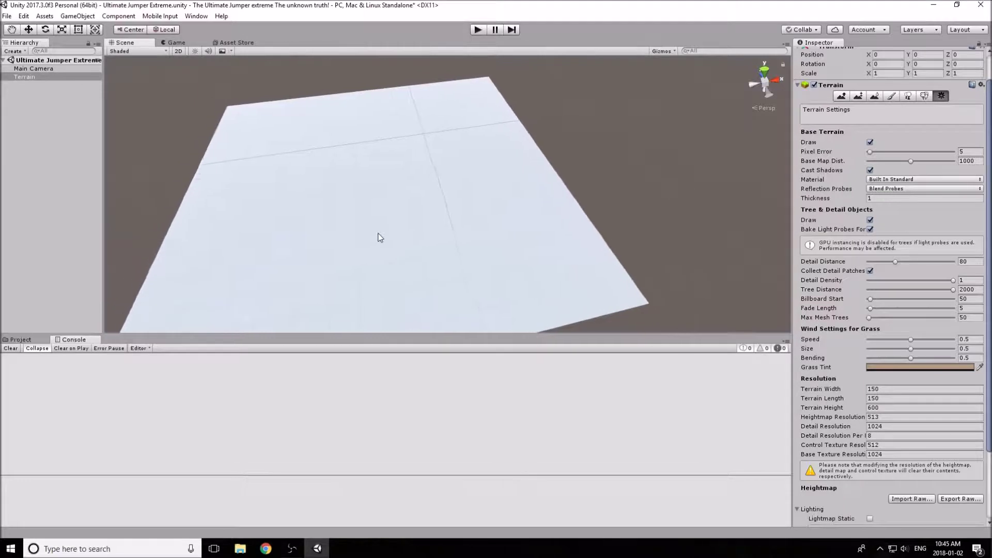
{"action": "right_click_drag", "start_coordinate": [457, 258], "coordinate": [432, 208]}
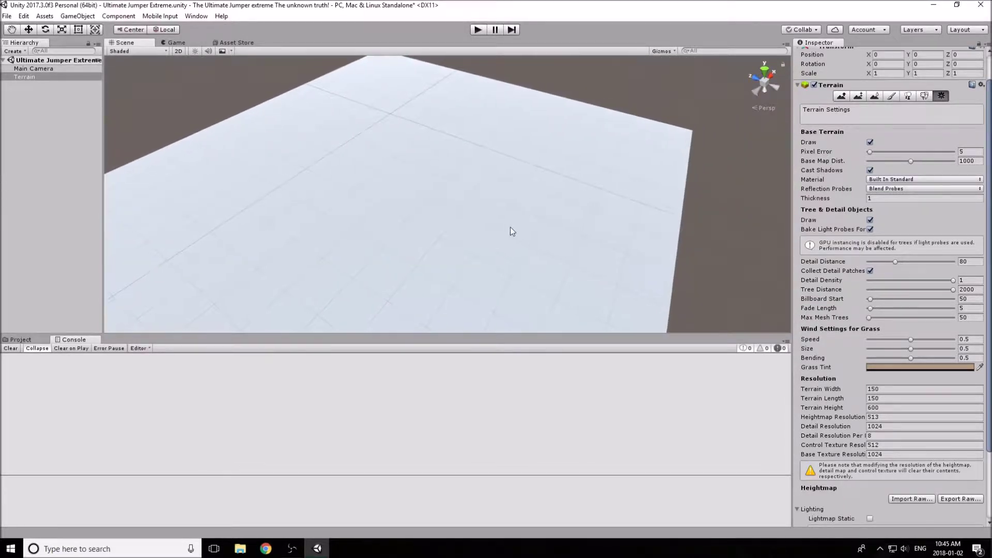
{"action": "scroll", "coordinate": [432, 212], "scroll_direction": "up", "scroll_amount": 3}
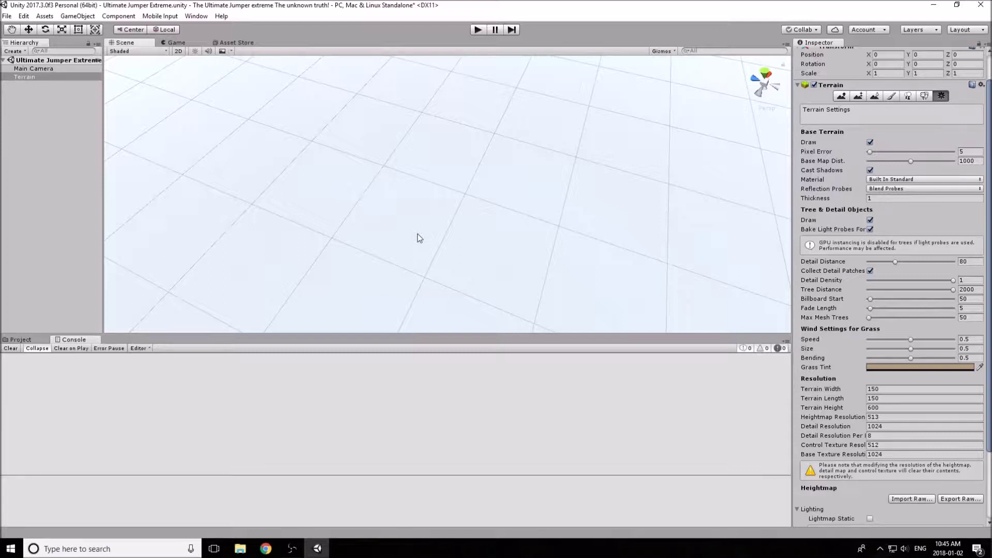
{"action": "right_click_drag", "start_coordinate": [433, 203], "coordinate": [510, 265]}
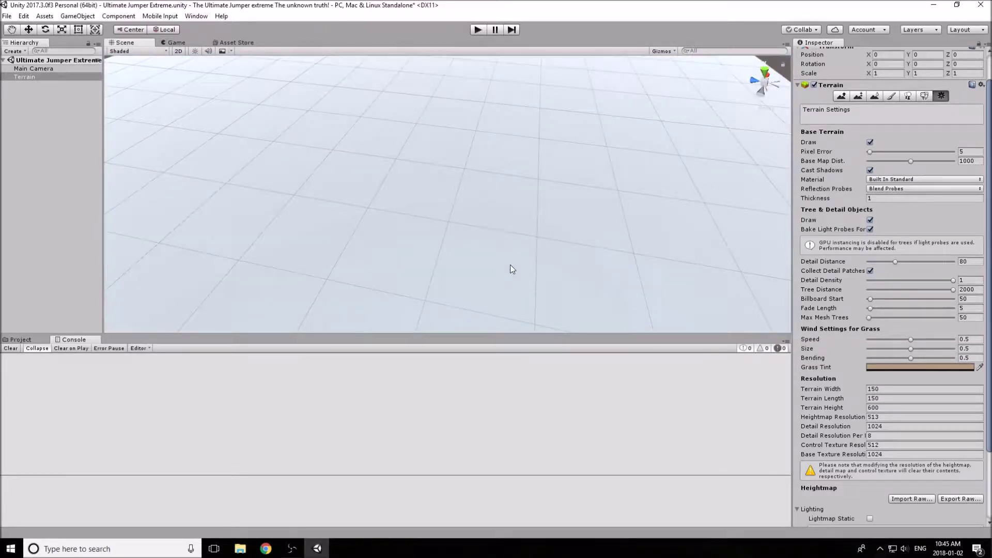
{"action": "right_click_drag", "start_coordinate": [350, 204], "coordinate": [360, 199]}
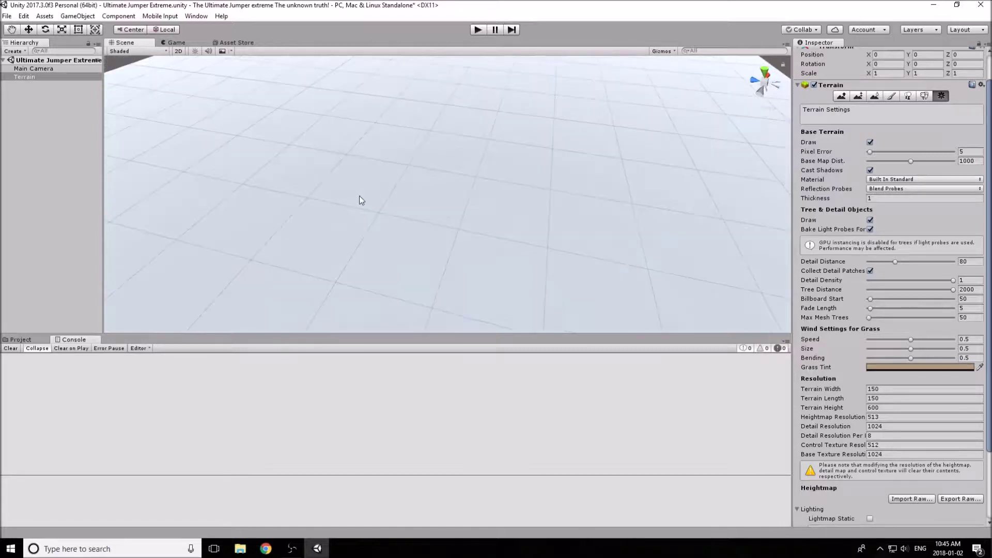
{"action": "right_click_drag", "start_coordinate": [447, 211], "coordinate": [348, 157]}
{"action": "right_click_drag", "start_coordinate": [396, 194], "coordinate": [443, 230]}
{"action": "scroll", "coordinate": [468, 217], "scroll_direction": "down", "scroll_amount": 6}
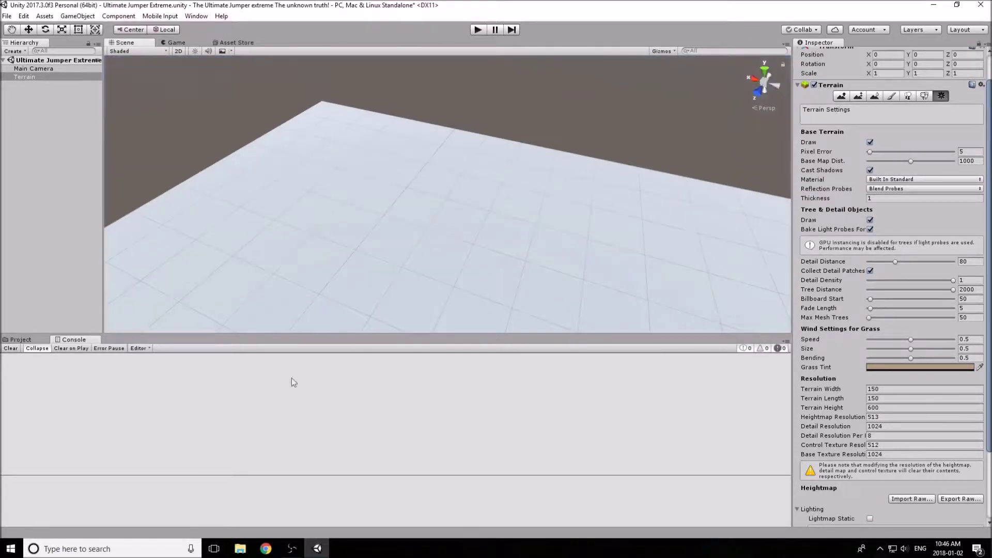
- Switch to Chrome and open the textures.com website
{"action": "left_click", "coordinate": [274, 550]}
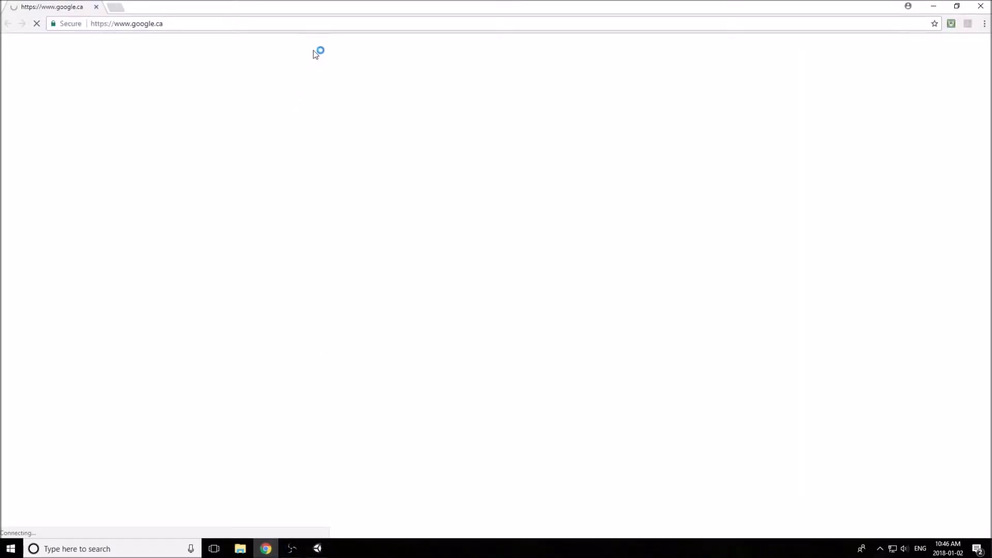
{"action": "left_click", "coordinate": [317, 21]}
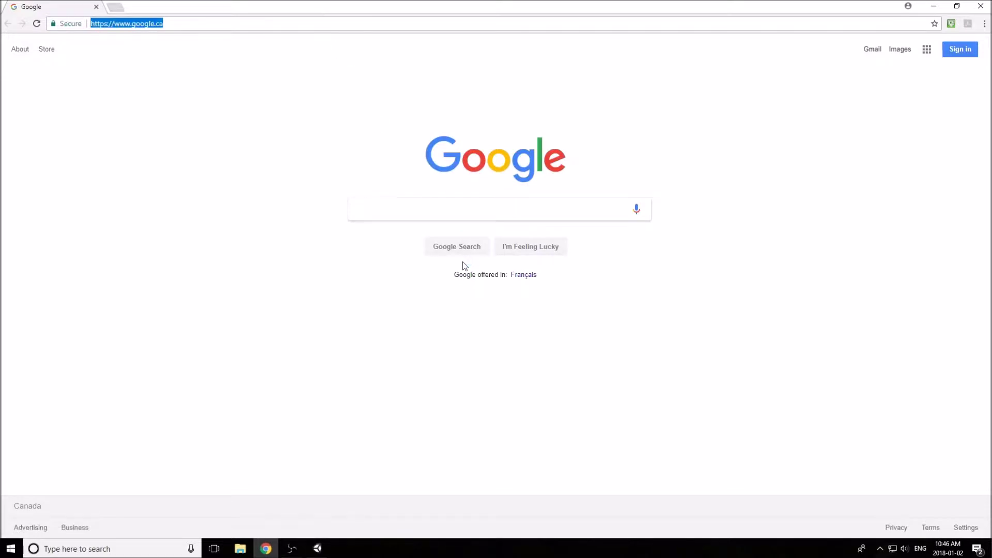
{"action": "type", "text": "textures.com"}
{"action": "key", "text": "Return"}
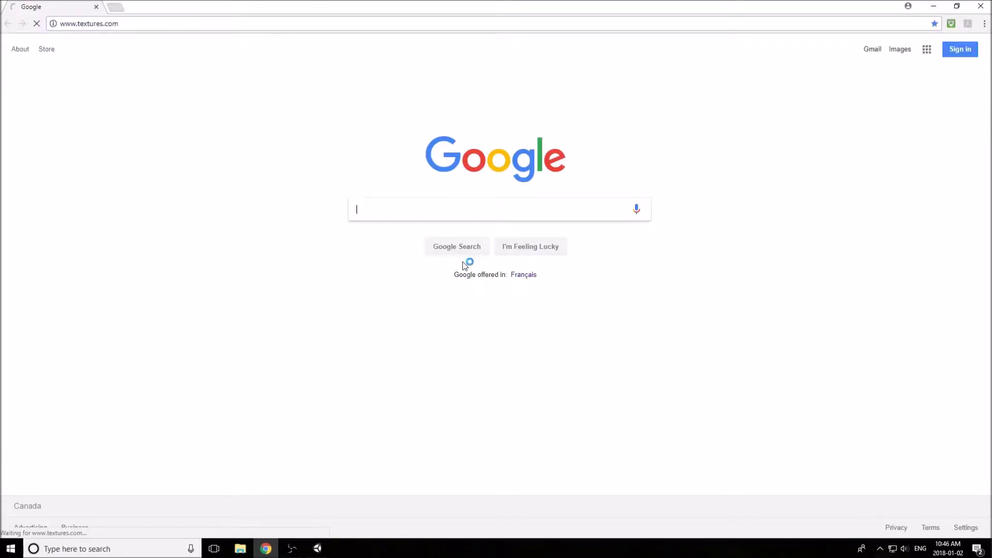
- Search the texture library for "white checkers"
{"action": "mouse_move", "coordinate": [601, 133]}
{"action": "left_click", "coordinate": [221, 77]}
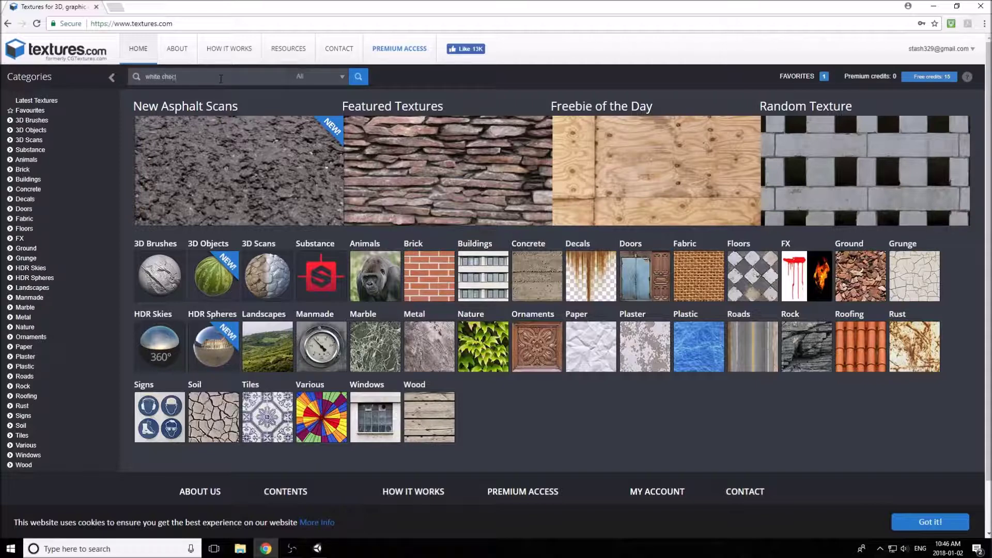
{"action": "key", "text": "Return"}
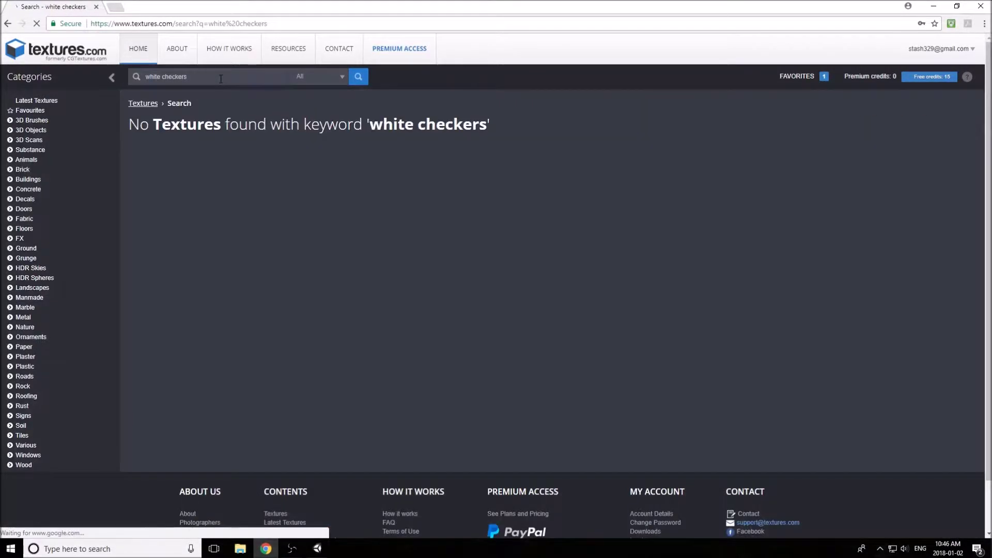
- Search the texture library for "grid" and look over the results
{"action": "triple_click", "coordinate": [221, 79]}
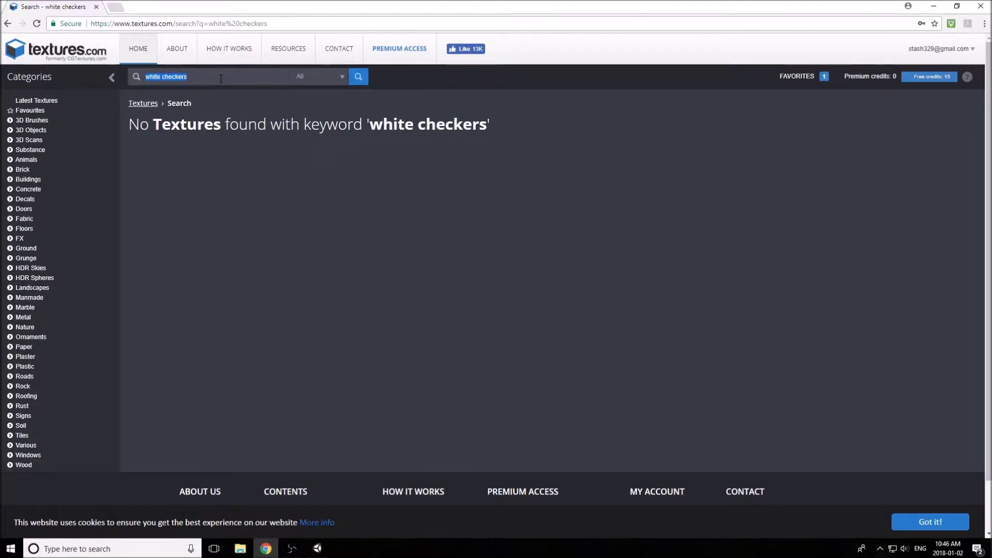
{"action": "type", "text": "grid"}
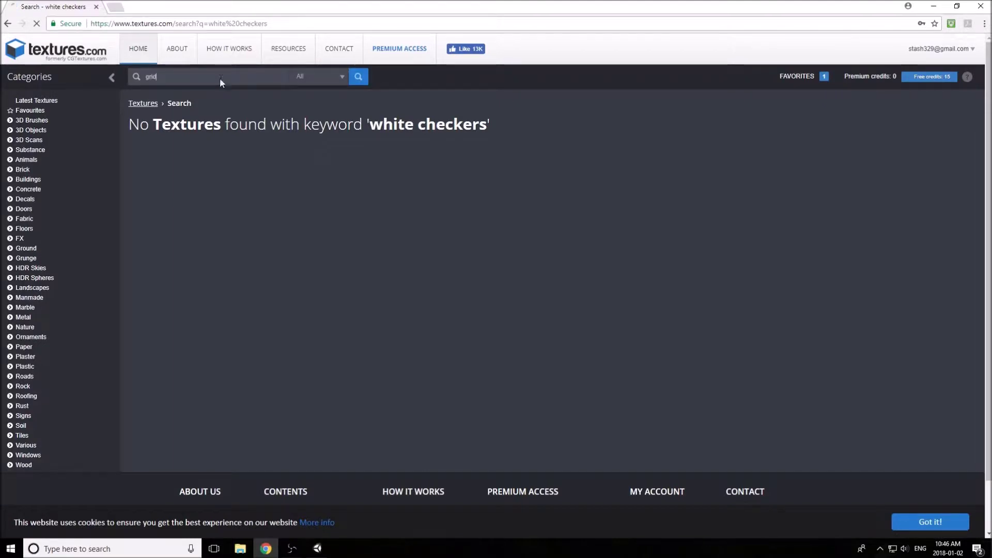
{"action": "key", "text": "Return"}
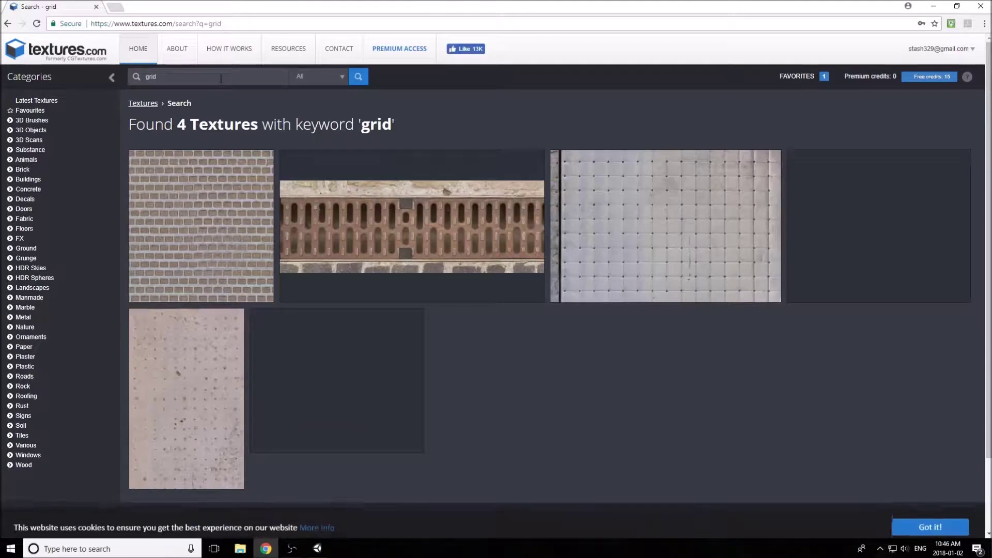
{"action": "scroll", "coordinate": [565, 341], "scroll_direction": "down", "scroll_amount": 1}
{"action": "scroll", "coordinate": [557, 338], "scroll_direction": "up", "scroll_amount": 1}
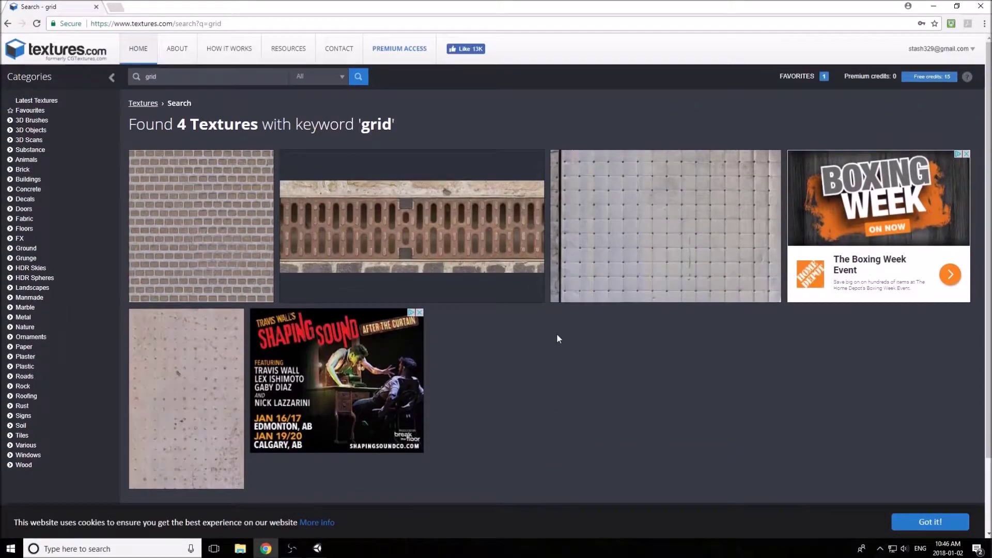
- Search the texture library for "white"
{"action": "left_click", "coordinate": [172, 77]}
{"action": "key", "text": "BackSpace"}
{"action": "key", "text": "BackSpace"}
{"action": "key", "text": "BackSpace"}
{"action": "key", "text": "BackSpace"}
{"action": "type", "text": "white"}
{"action": "key", "text": "Return"}
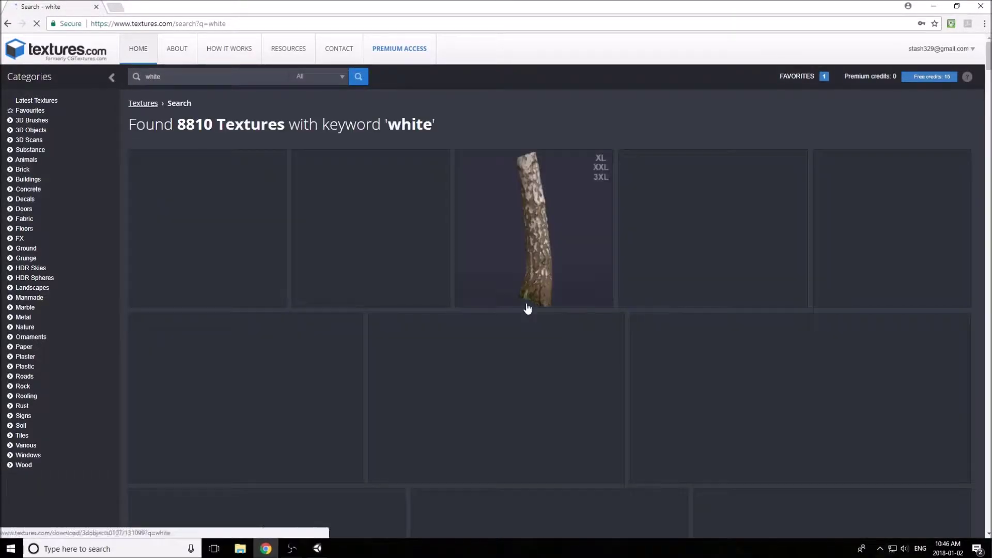
- Browse through the "white" search results for a texture suitable for the terrain's ground
{"action": "scroll", "coordinate": [578, 325], "scroll_direction": "down", "scroll_amount": 15}
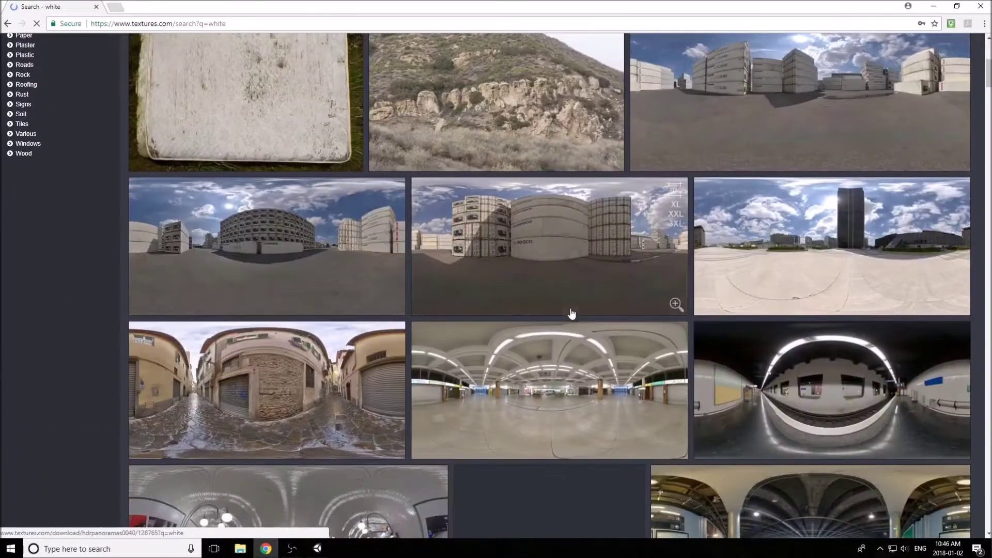
{"action": "scroll", "coordinate": [562, 300], "scroll_direction": "down", "scroll_amount": 6}
{"action": "scroll", "coordinate": [523, 284], "scroll_direction": "up", "scroll_amount": 4}
{"action": "scroll", "coordinate": [385, 307], "scroll_direction": "down", "scroll_amount": 12}
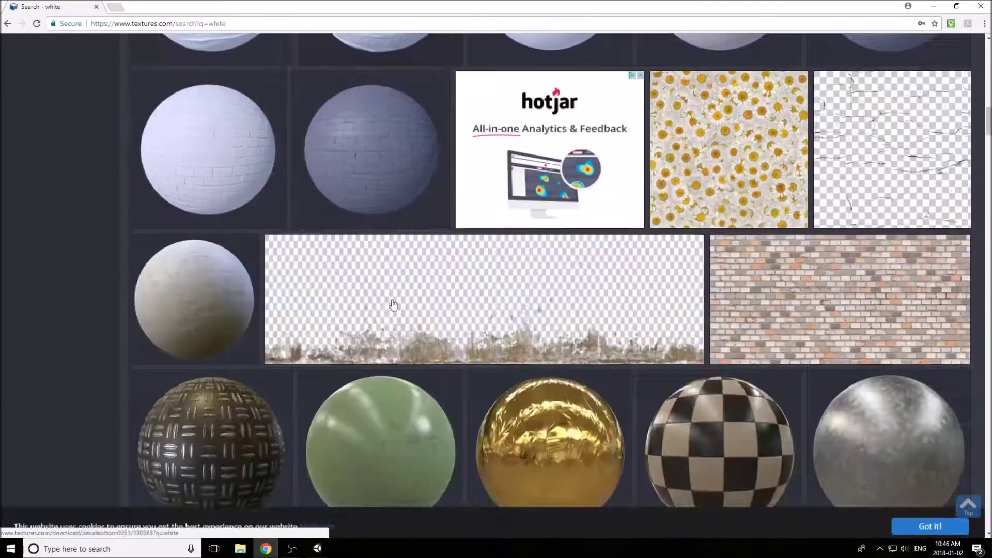
{"action": "scroll", "coordinate": [443, 304], "scroll_direction": "down", "scroll_amount": 1}
{"action": "scroll", "coordinate": [490, 321], "scroll_direction": "up", "scroll_amount": 1}
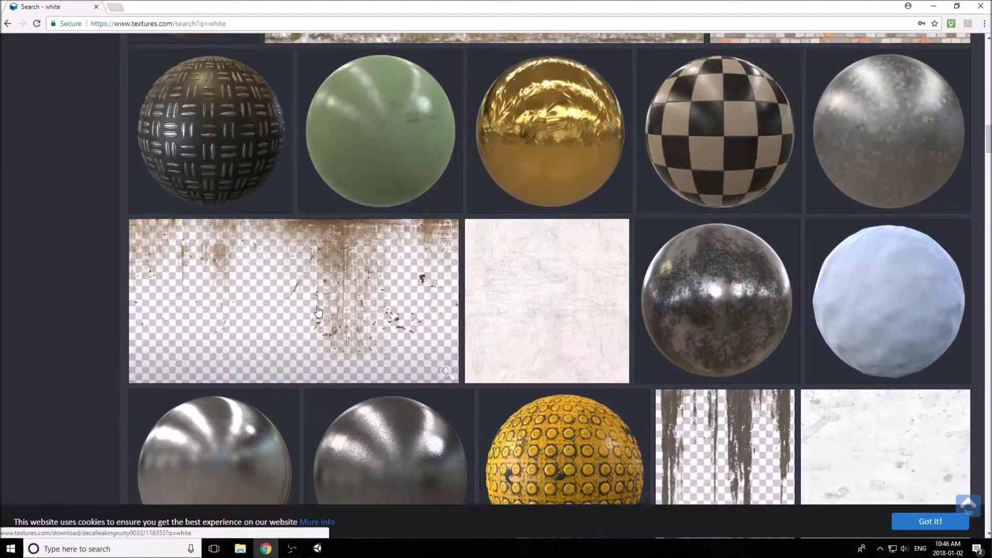
{"action": "scroll", "coordinate": [319, 302], "scroll_direction": "down", "scroll_amount": 6}
{"action": "scroll", "coordinate": [535, 320], "scroll_direction": "down", "scroll_amount": 6}
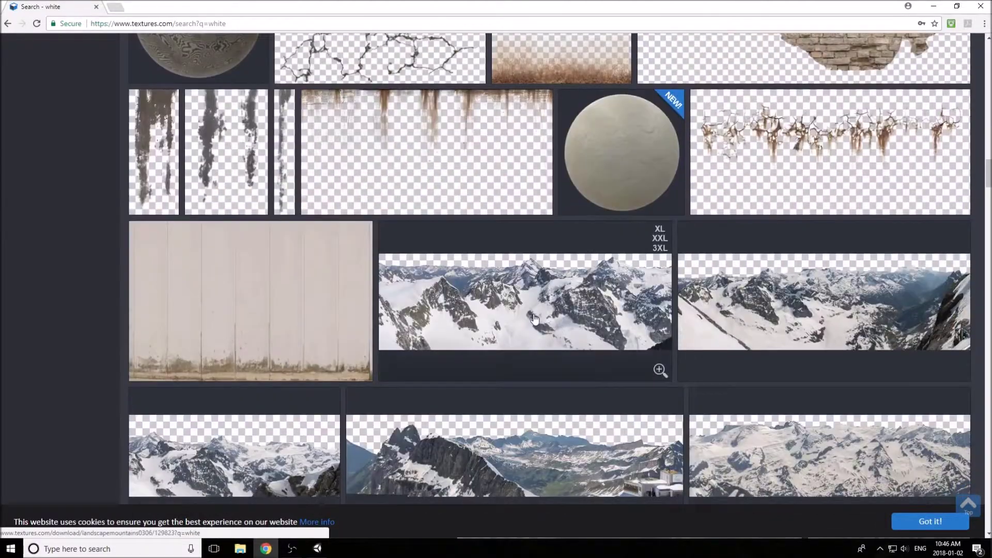
{"action": "scroll", "coordinate": [535, 319], "scroll_direction": "down", "scroll_amount": 9}
{"action": "scroll", "coordinate": [531, 324], "scroll_direction": "down", "scroll_amount": 6}
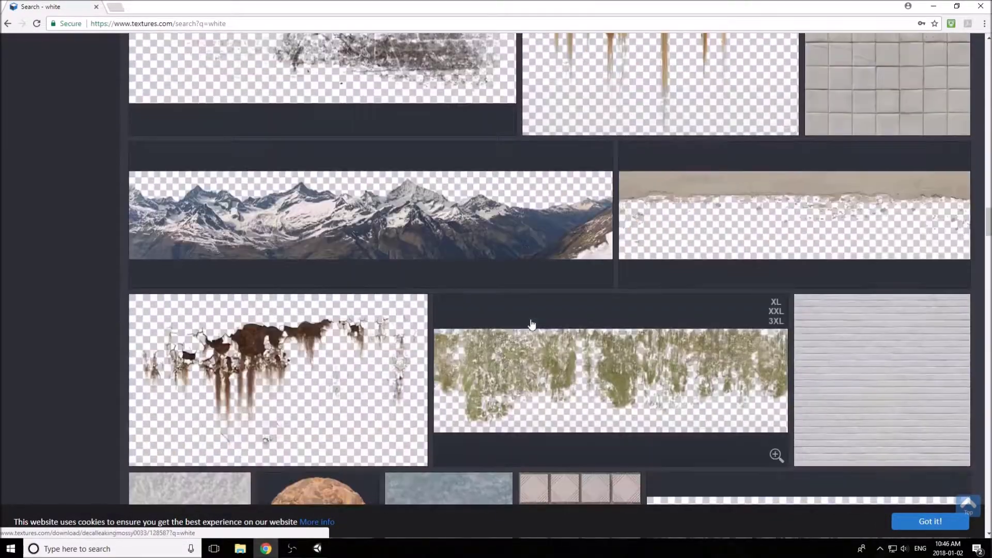
{"action": "scroll", "coordinate": [532, 323], "scroll_direction": "down", "scroll_amount": 8}
{"action": "scroll", "coordinate": [385, 285], "scroll_direction": "down", "scroll_amount": 3}
{"action": "scroll", "coordinate": [385, 285], "scroll_direction": "down", "scroll_amount": 10}
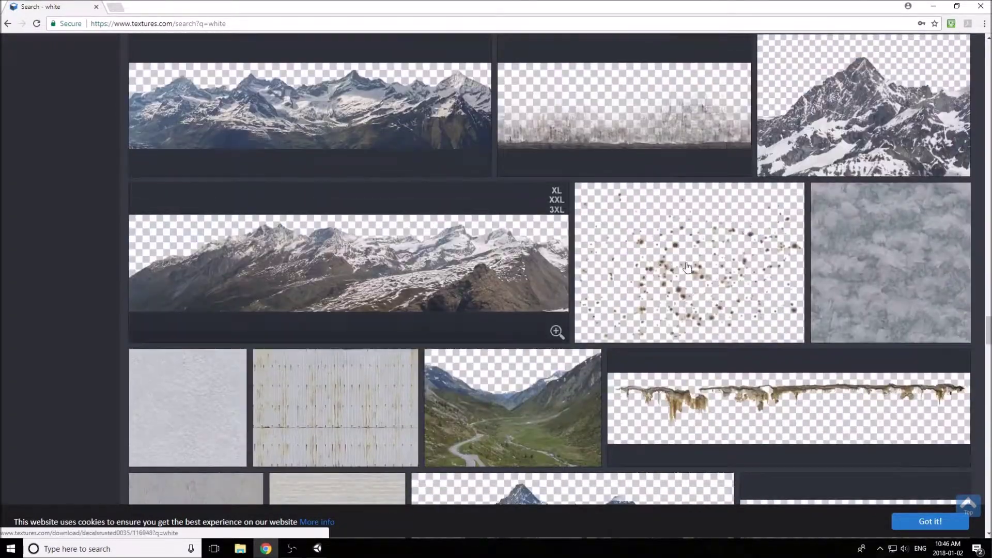
{"action": "scroll", "coordinate": [682, 274], "scroll_direction": "down", "scroll_amount": 14}
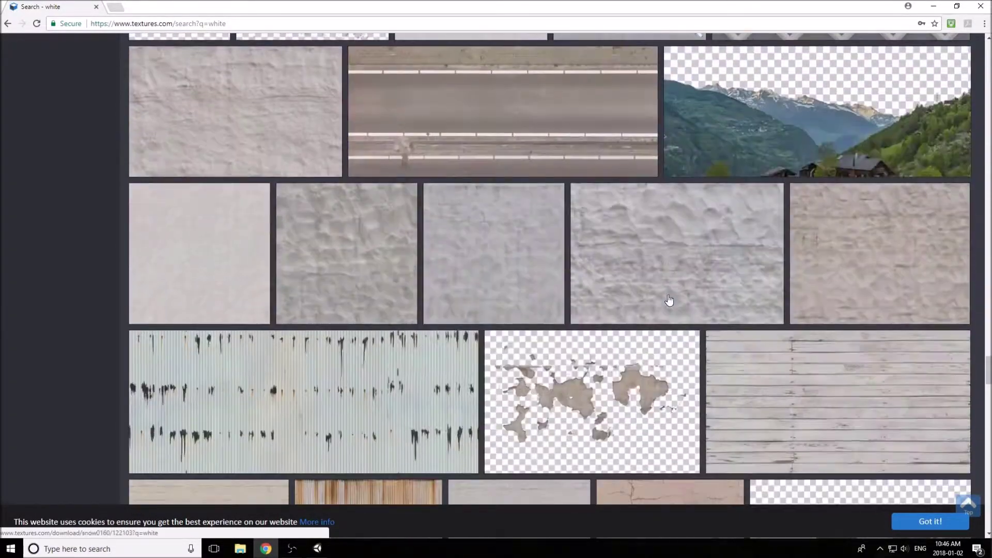
{"action": "scroll", "coordinate": [669, 300], "scroll_direction": "down", "scroll_amount": 10}
{"action": "scroll", "coordinate": [672, 296], "scroll_direction": "down", "scroll_amount": 10}
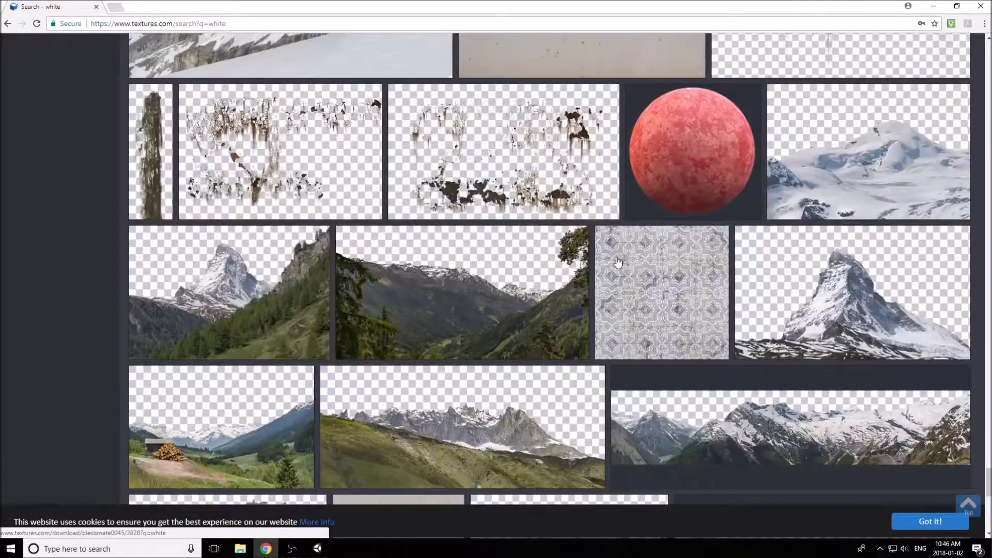
{"action": "scroll", "coordinate": [619, 262], "scroll_direction": "down", "scroll_amount": 10}
{"action": "scroll", "coordinate": [599, 259], "scroll_direction": "up", "scroll_amount": 10}
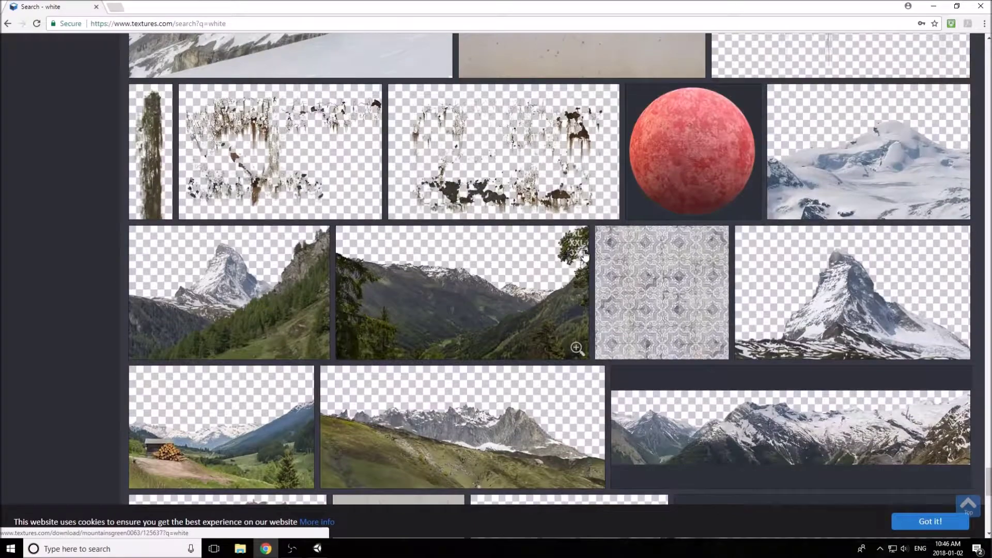
- Open the ornate grey tile texture TilesOrnate0045 from the search results and download its small 1024x1024 seamless image
{"action": "scroll", "coordinate": [574, 264], "scroll_direction": "up", "scroll_amount": 8}
{"action": "scroll", "coordinate": [655, 329], "scroll_direction": "down", "scroll_amount": 9}
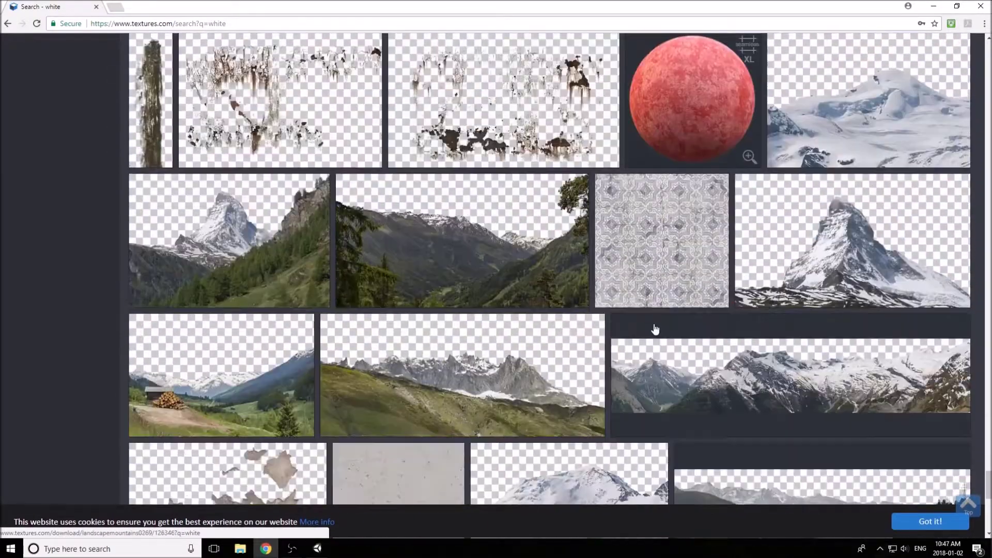
{"action": "left_click", "coordinate": [652, 232]}
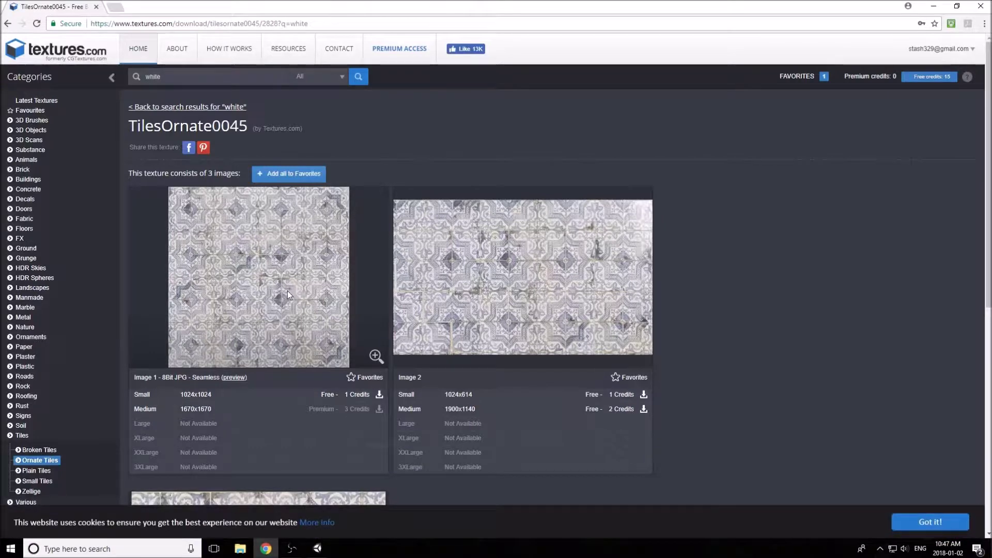
{"action": "mouse_move", "coordinate": [375, 356]}
{"action": "left_click", "coordinate": [205, 393]}
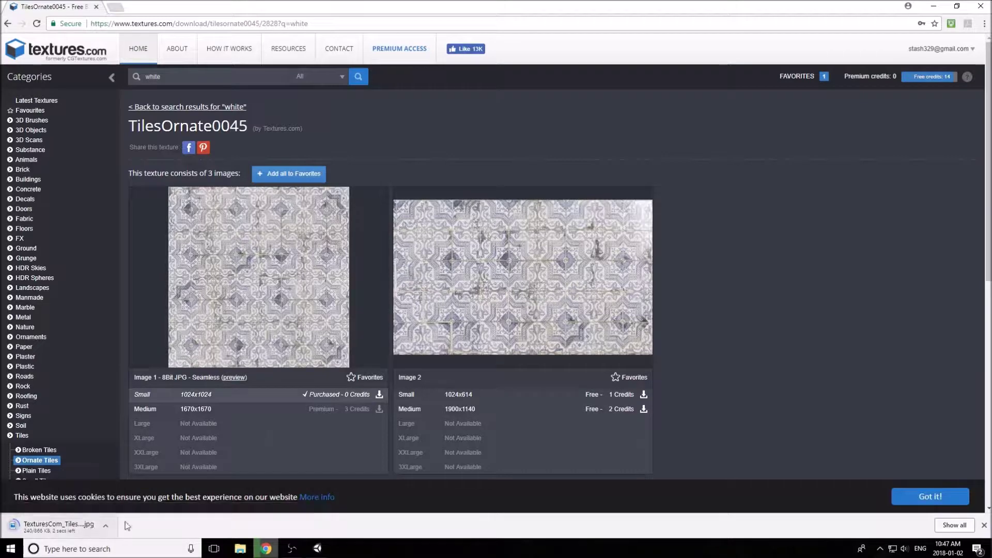
- Move the downloaded tile image from the Downloads folder to the desktop and place it beside the Textures folder
{"action": "left_click", "coordinate": [105, 527]}
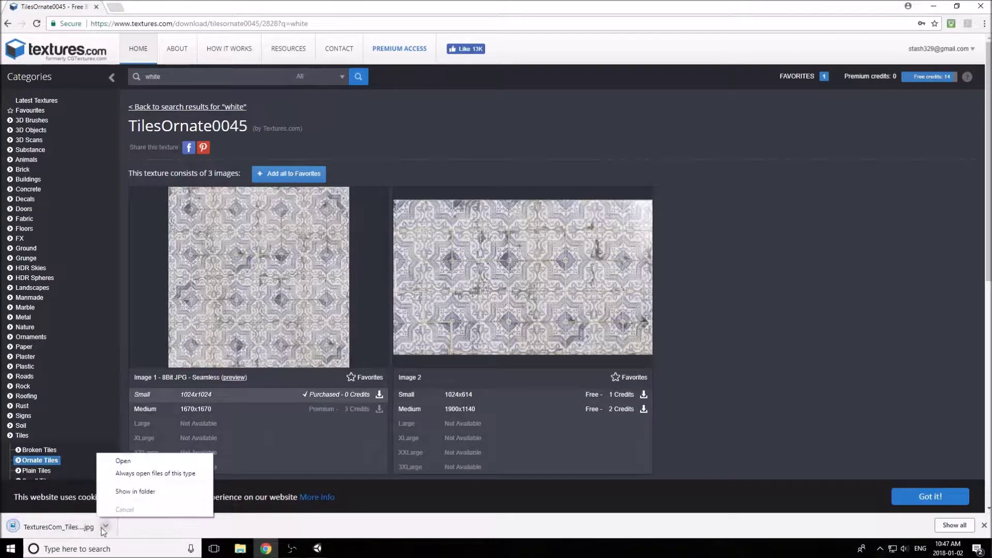
{"action": "left_click", "coordinate": [131, 497]}
{"action": "left_click", "coordinate": [935, 7]}
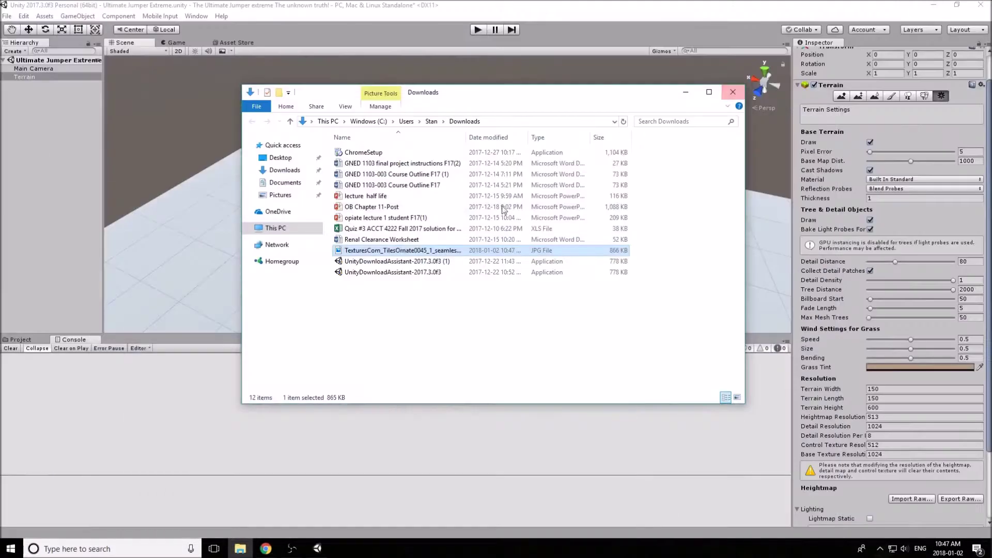
{"action": "left_click", "coordinate": [934, 5]}
{"action": "left_click_drag", "start_coordinate": [376, 254], "coordinate": [158, 230]}
{"action": "left_click", "coordinate": [733, 94]}
{"action": "left_click_drag", "start_coordinate": [884, 18], "coordinate": [650, 212]}
{"action": "left_click_drag", "start_coordinate": [96, 227], "coordinate": [568, 251]}
- Rename the tile image on the desktop as Tiles and move it into the desktop's Textures folder
{"action": "left_click", "coordinate": [568, 252]}
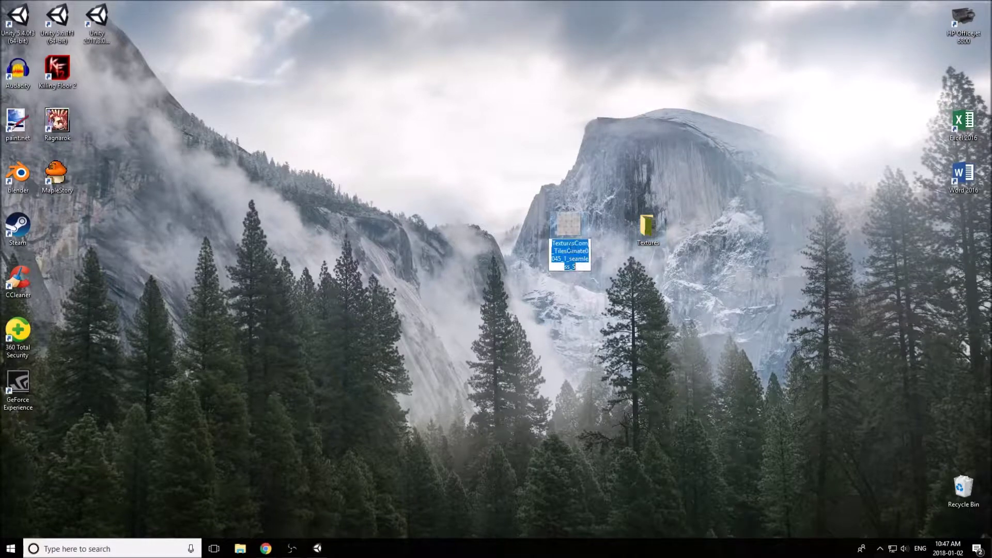
{"action": "key", "text": "BackSpace"}
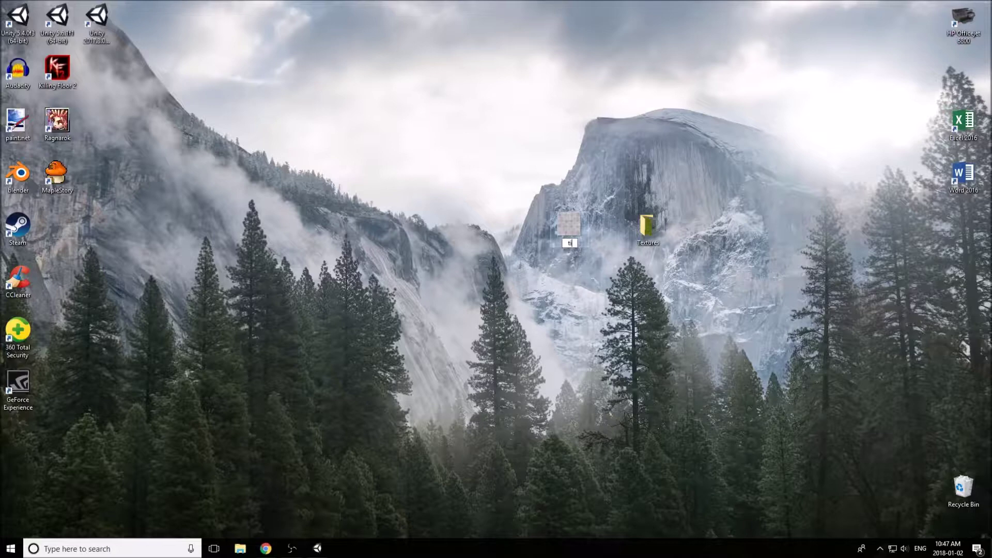
{"action": "type", "text": "les"}
{"action": "key", "text": "Return"}
{"action": "left_click_drag", "start_coordinate": [569, 247], "coordinate": [646, 228]}
{"action": "double_click", "coordinate": [646, 229]}
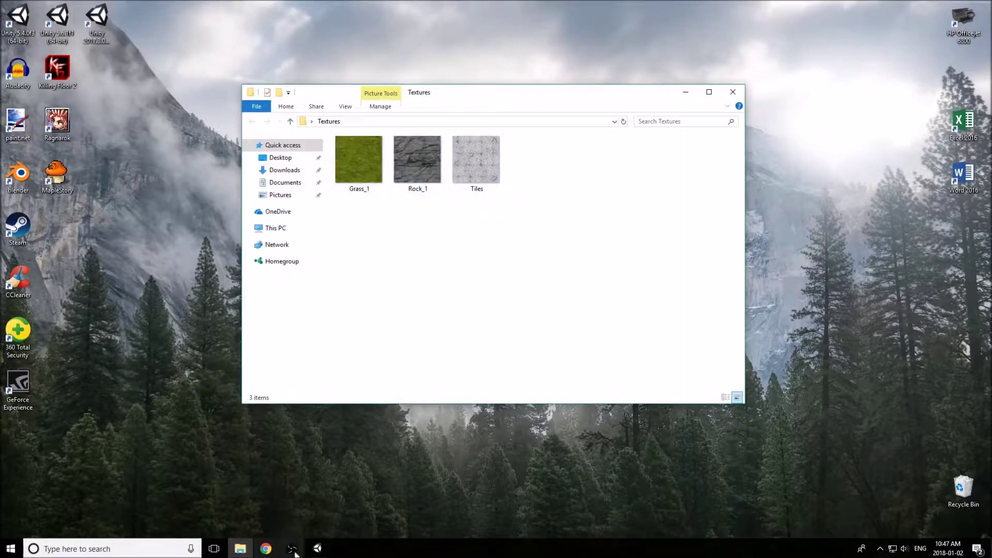
- Switch to Unity and open the Textures folder inside the project's Assets
{"action": "left_click", "coordinate": [317, 548]}
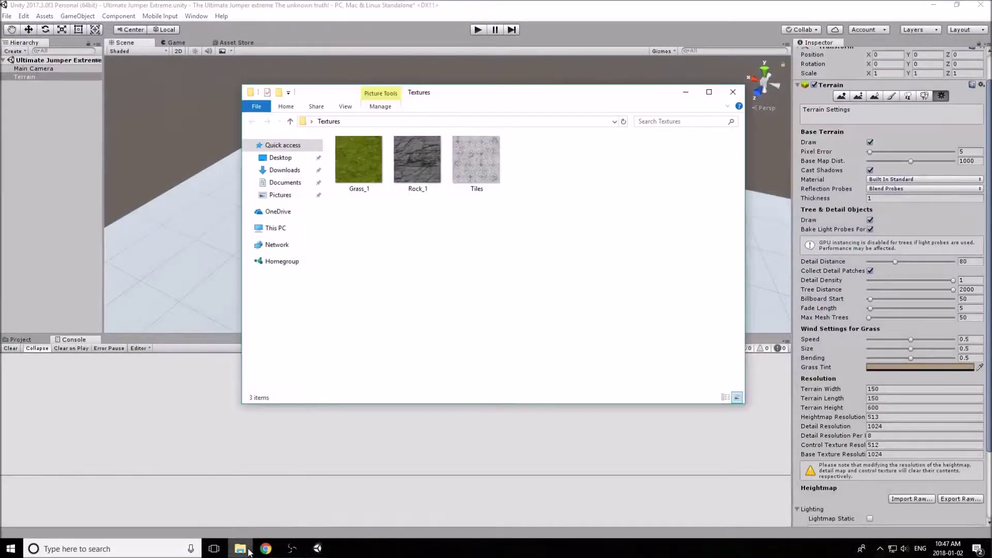
{"action": "left_click", "coordinate": [240, 549]}
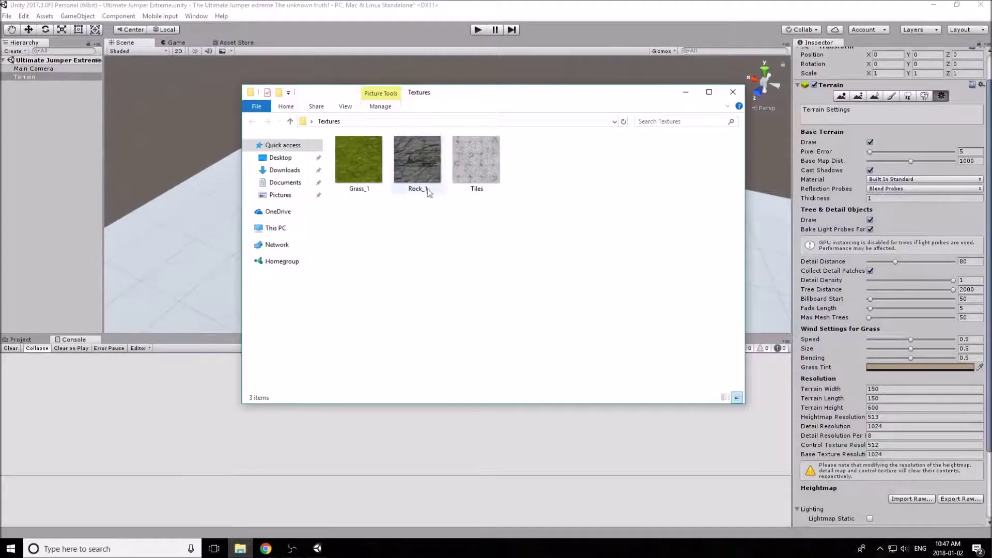
{"action": "left_click", "coordinate": [54, 388]}
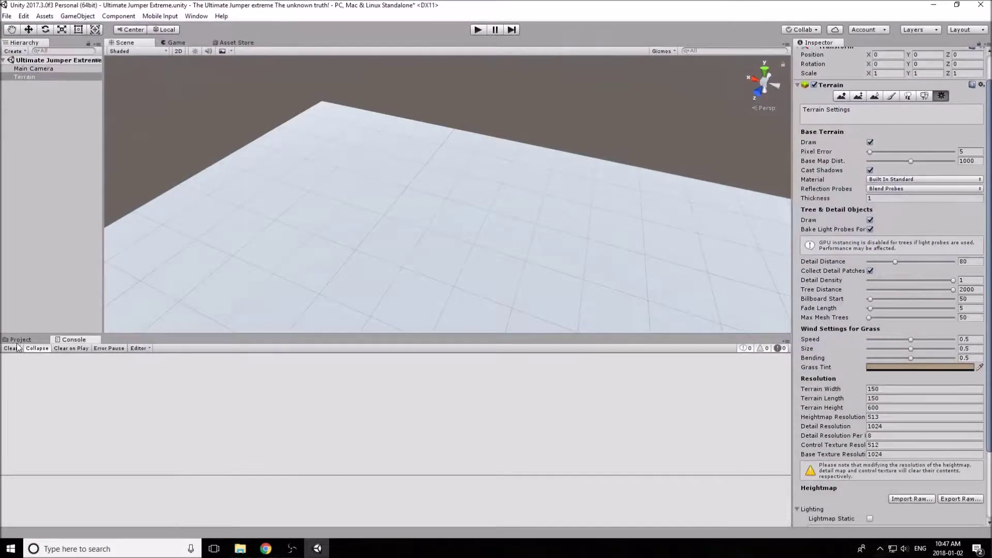
{"action": "left_click", "coordinate": [20, 339]}
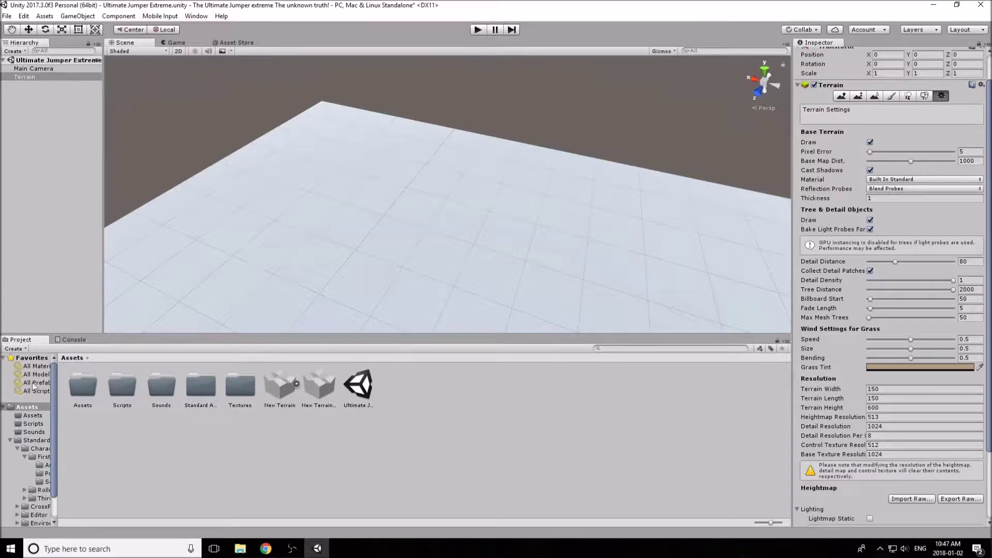
{"action": "left_click", "coordinate": [4, 407]}
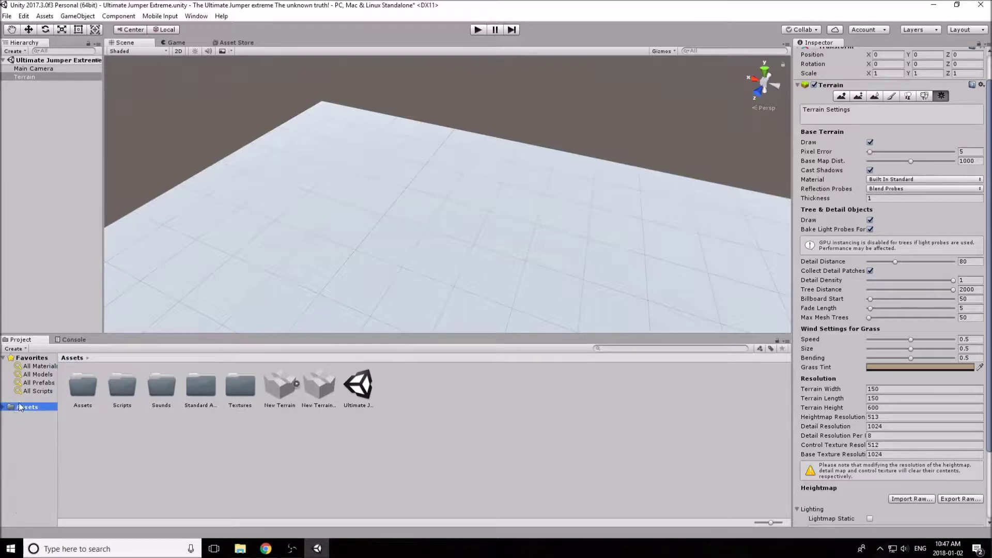
{"action": "left_click", "coordinate": [26, 407]}
{"action": "double_click", "coordinate": [240, 401]}
{"action": "left_click", "coordinate": [199, 417]}
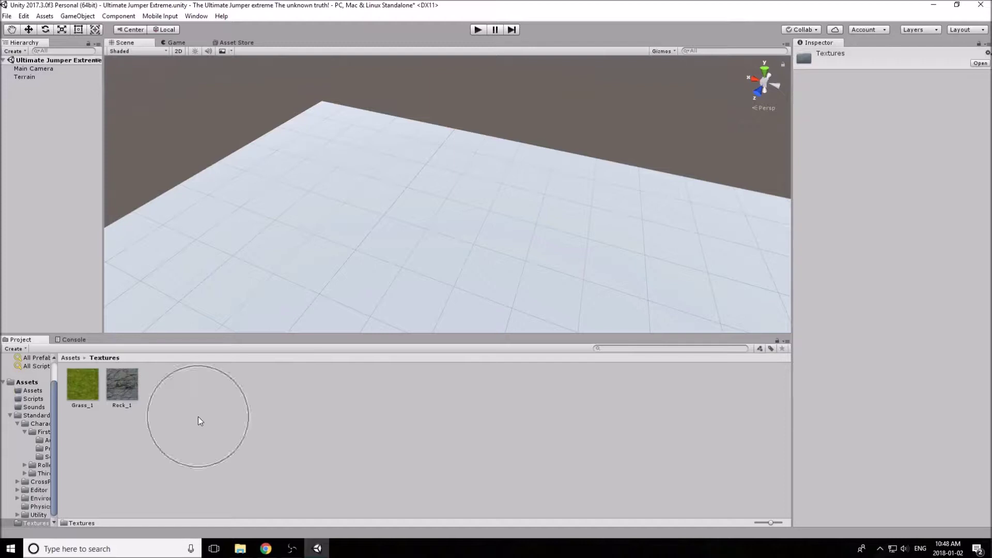
- Import the Tiles image from the desktop's Textures folder into the Unity project's Textures folder
{"action": "left_click", "coordinate": [239, 548]}
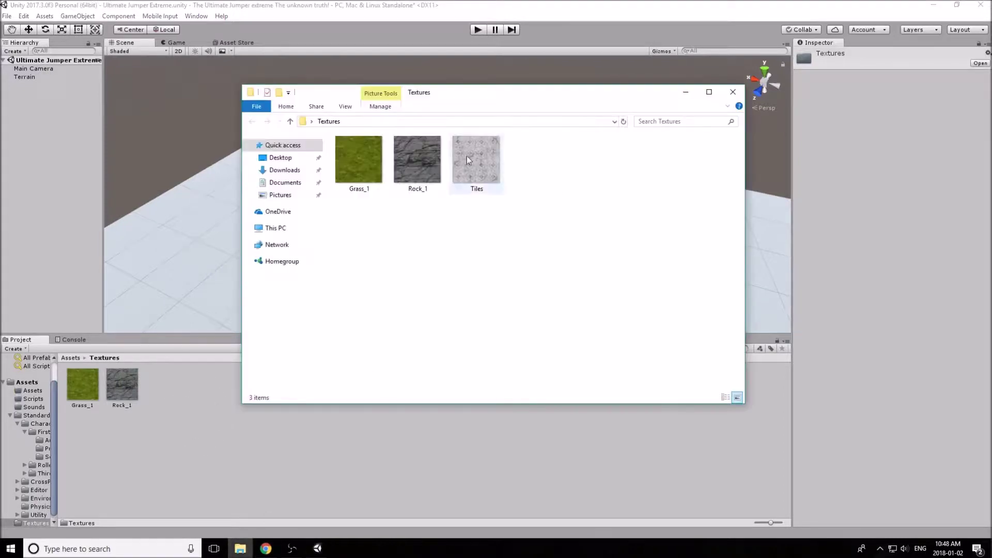
{"action": "left_click_drag", "start_coordinate": [489, 162], "coordinate": [170, 410]}
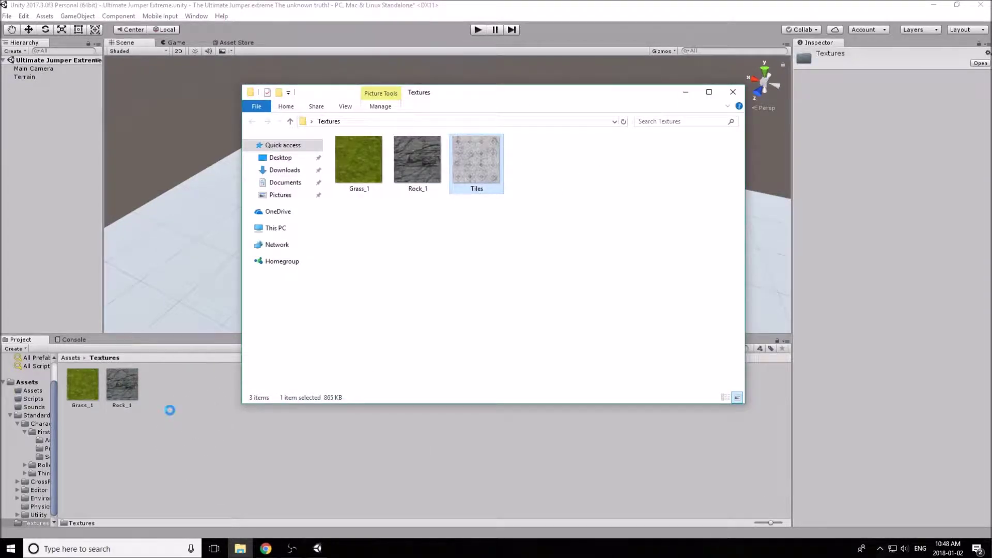
{"action": "left_click", "coordinate": [216, 462]}
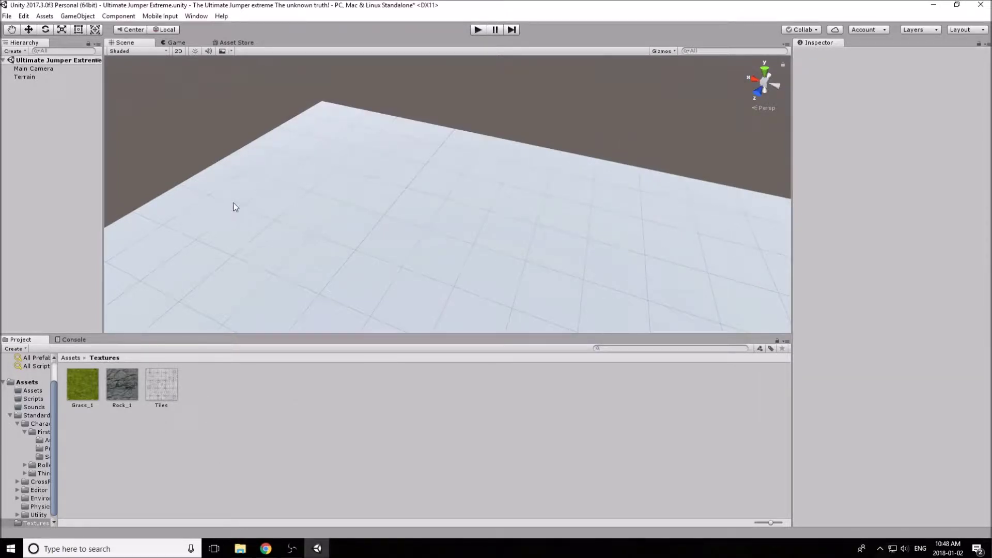
{"action": "right_click_drag", "start_coordinate": [234, 202], "coordinate": [242, 223]}
{"action": "scroll", "coordinate": [241, 223], "scroll_direction": "down", "scroll_amount": 5}
{"action": "left_click_drag", "start_coordinate": [317, 242], "coordinate": [463, 224], "text": "alt"}
{"action": "right_click_drag", "start_coordinate": [464, 223], "coordinate": [423, 240]}
{"action": "scroll", "coordinate": [423, 240], "scroll_direction": "up", "scroll_amount": 5}
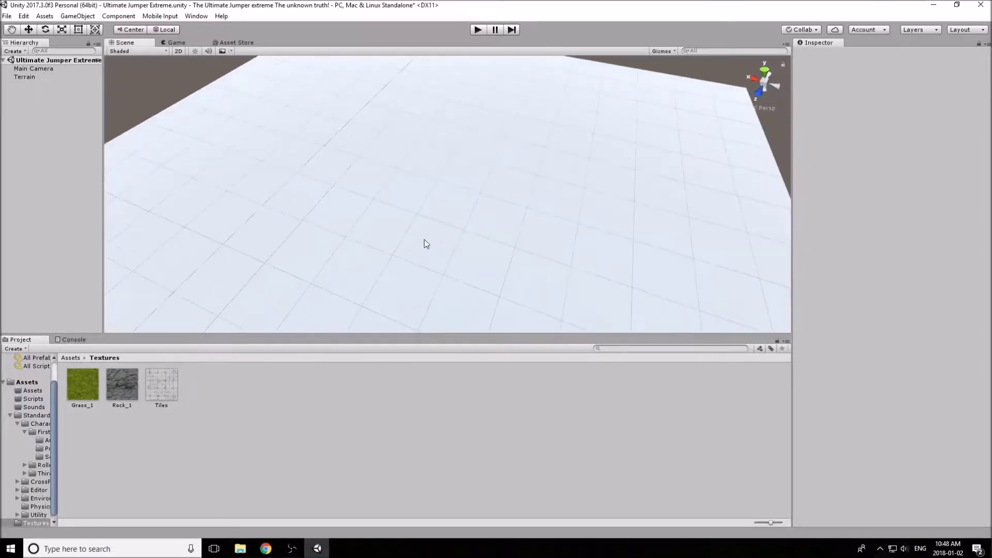
- Add a paint texture to the Terrain with the Tiles image assigned as its albedo
{"action": "left_click", "coordinate": [155, 388]}
{"action": "left_click", "coordinate": [409, 260]}
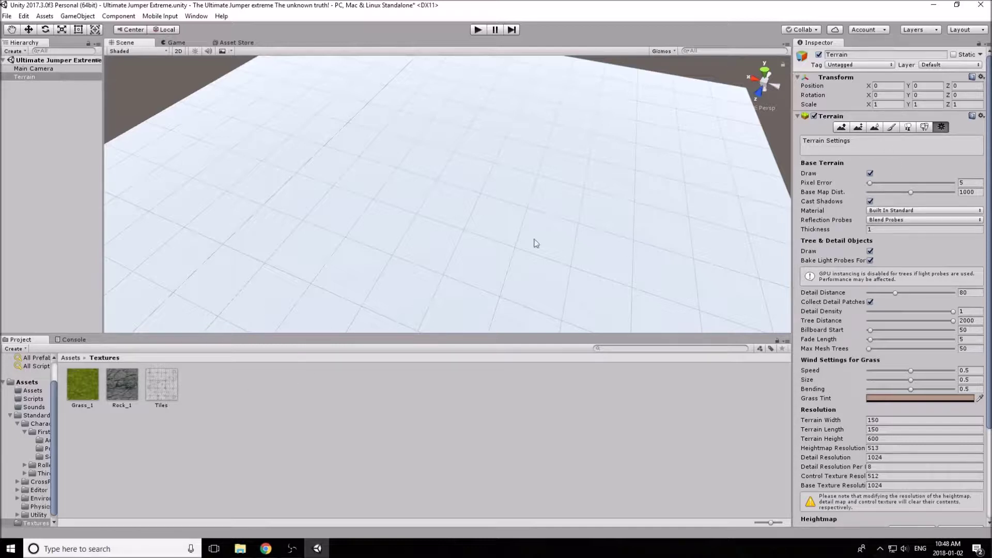
{"action": "left_click", "coordinate": [44, 76]}
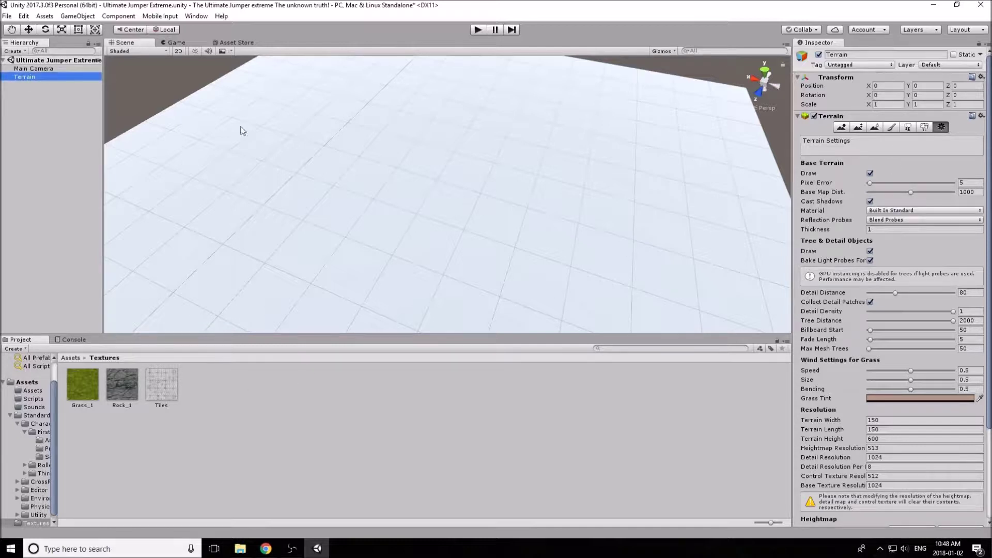
{"action": "left_click", "coordinate": [891, 130]}
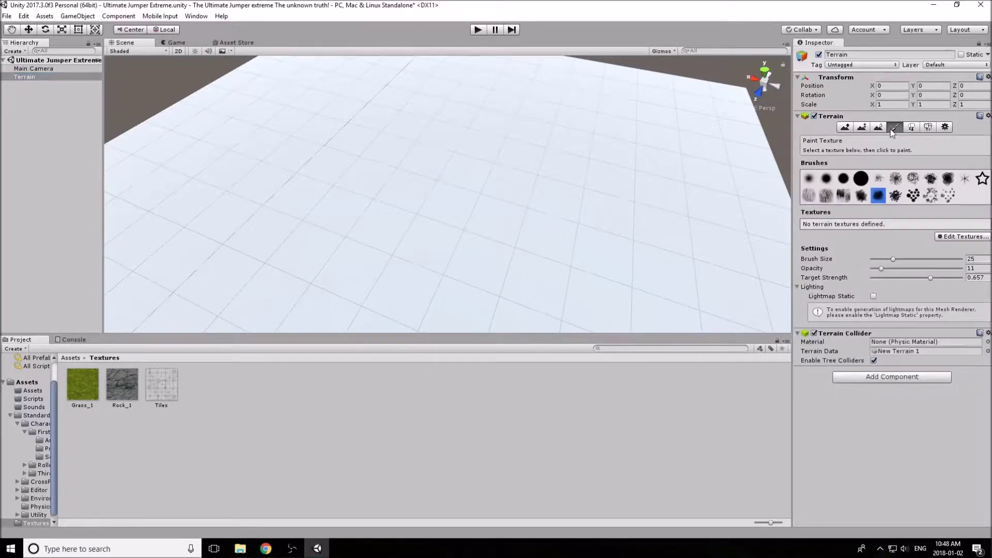
{"action": "left_click", "coordinate": [952, 238]}
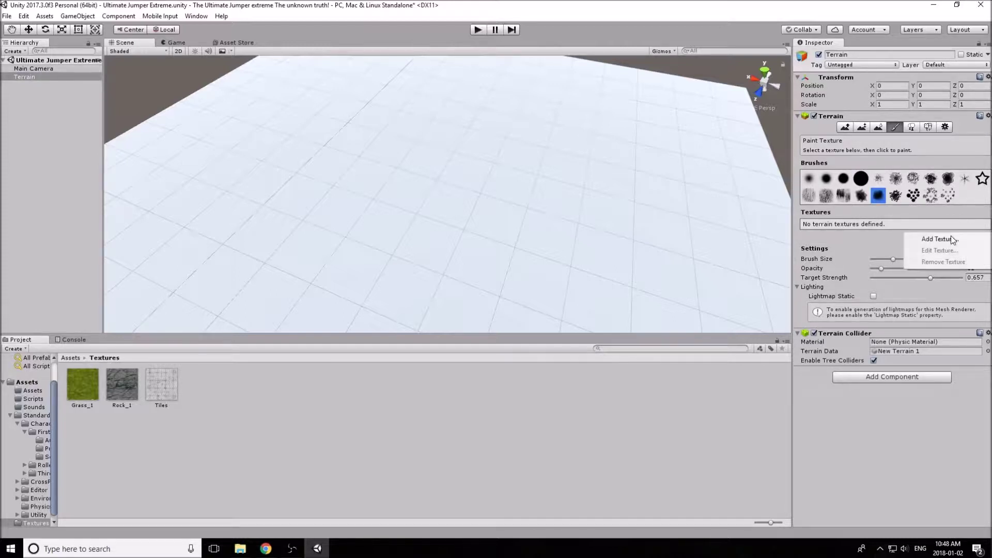
{"action": "left_click", "coordinate": [949, 238]}
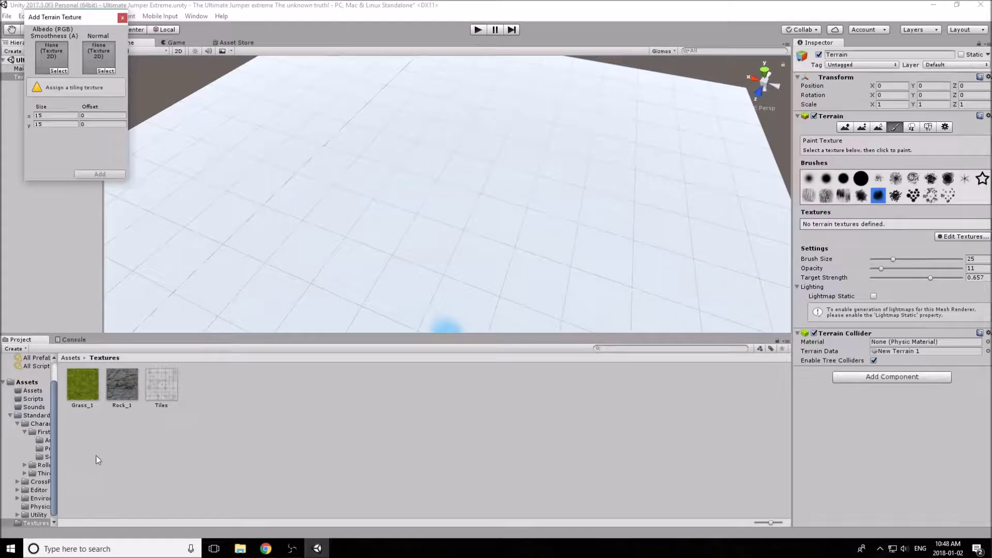
{"action": "left_click_drag", "start_coordinate": [168, 392], "coordinate": [60, 75]}
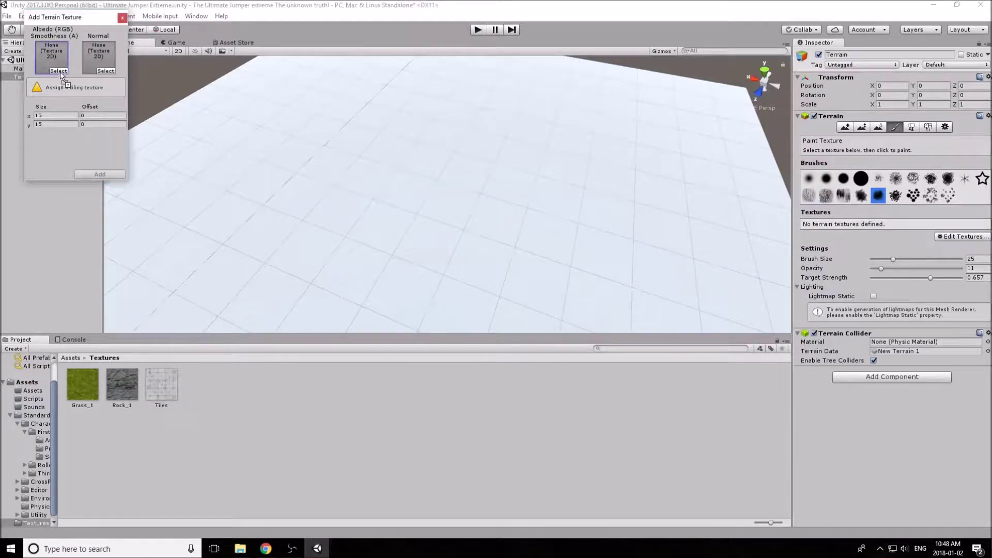
{"action": "left_click_drag", "start_coordinate": [51, 60], "coordinate": [52, 58]}
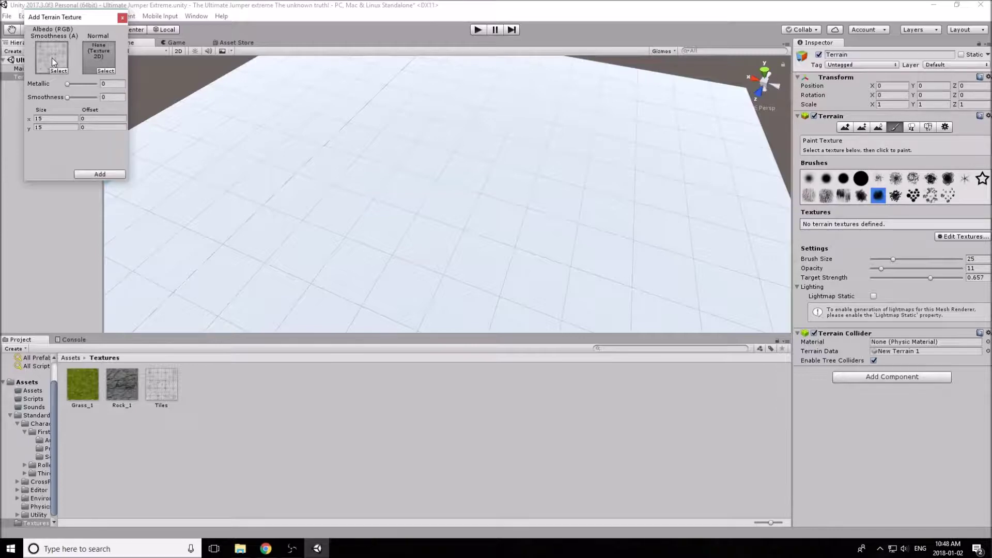
{"action": "left_click", "coordinate": [99, 174]}
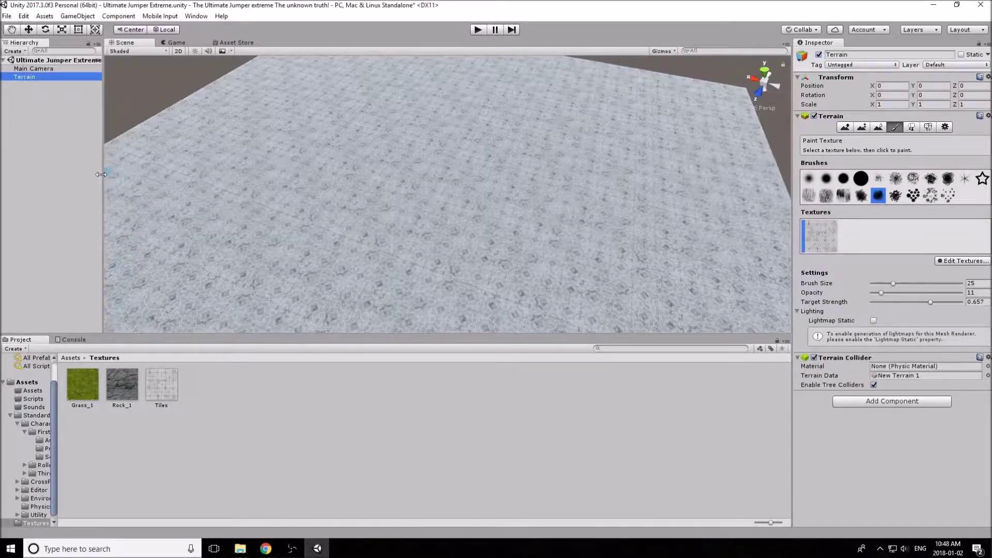
- Examine how the tile texture covers the terrain from different distances and angles
{"action": "right_click_drag", "start_coordinate": [368, 210], "coordinate": [417, 280]}
{"action": "scroll", "coordinate": [423, 246], "scroll_direction": "up", "scroll_amount": 3}
{"action": "scroll", "coordinate": [449, 212], "scroll_direction": "up", "scroll_amount": 3}
{"action": "scroll", "coordinate": [413, 274], "scroll_direction": "down", "scroll_amount": 10}
{"action": "scroll", "coordinate": [400, 243], "scroll_direction": "down", "scroll_amount": 4}
{"action": "scroll", "coordinate": [397, 242], "scroll_direction": "up", "scroll_amount": 5}
{"action": "right_click_drag", "start_coordinate": [397, 241], "coordinate": [394, 162]}
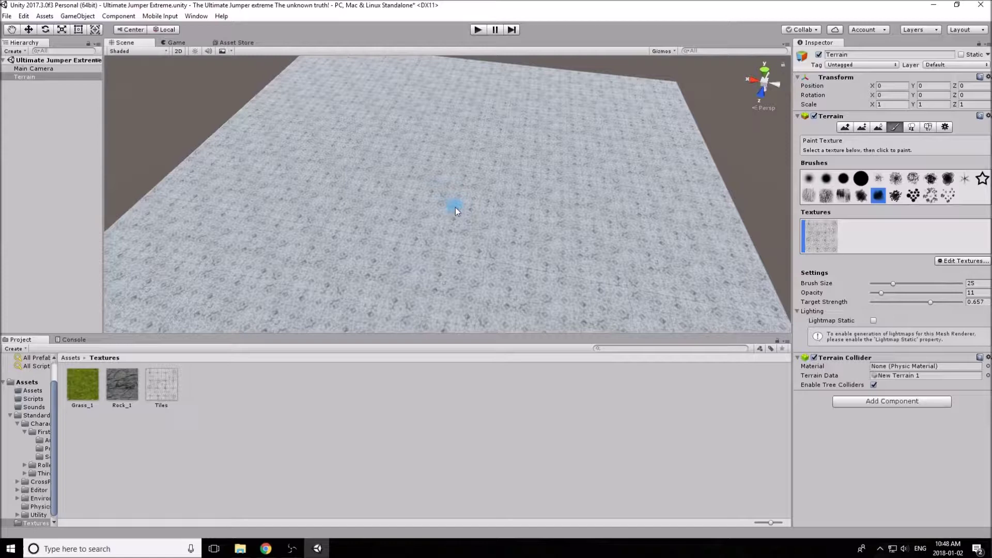
- Set the terrain's tile texture size to 10 in x and 10 in y and apply it
{"action": "left_click", "coordinate": [964, 261]}
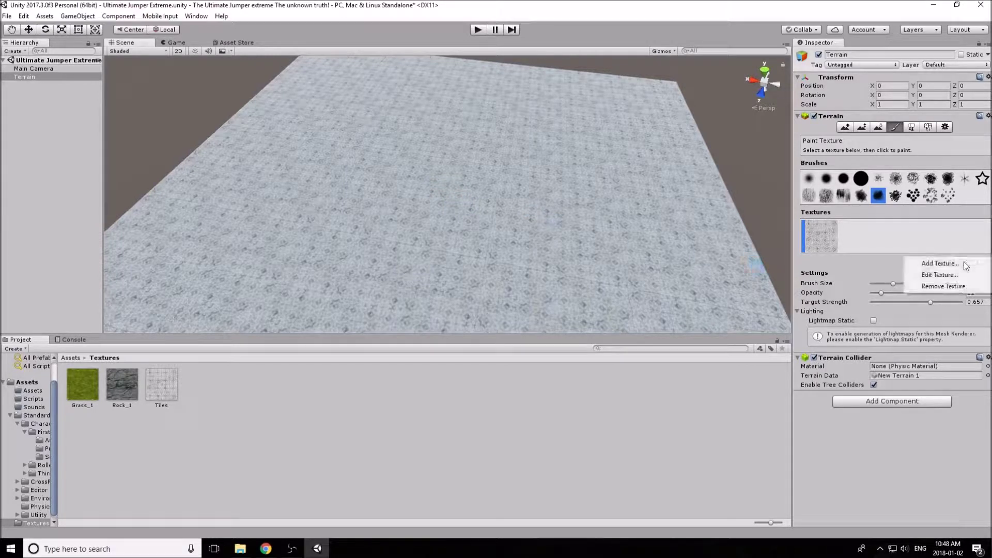
{"action": "left_click", "coordinate": [940, 276]}
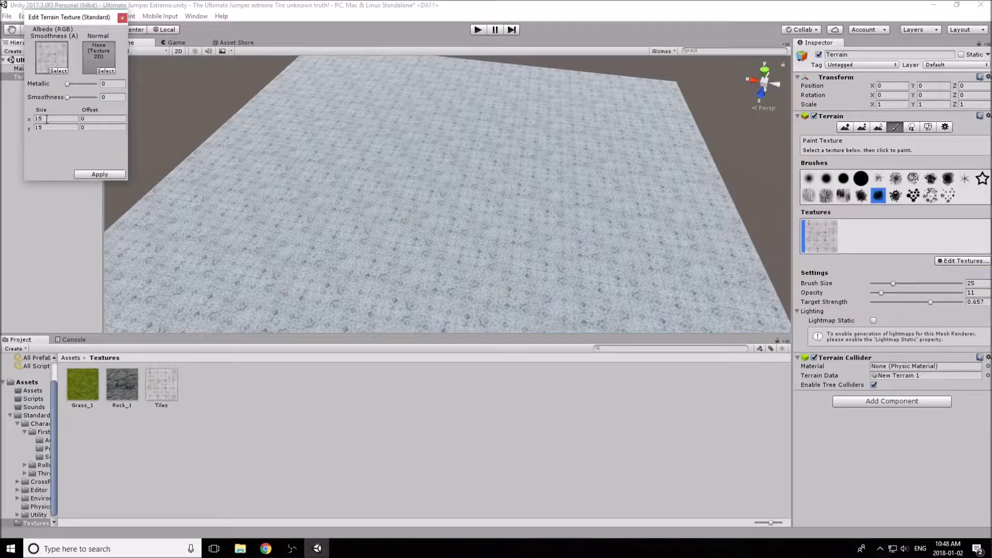
{"action": "left_click", "coordinate": [52, 128]}
{"action": "left_click", "coordinate": [48, 117]}
{"action": "left_click", "coordinate": [50, 126]}
{"action": "left_click", "coordinate": [49, 118]}
{"action": "left_click", "coordinate": [54, 128]}
{"action": "left_click", "coordinate": [53, 119]}
{"action": "type", "text": "10"}
{"action": "left_click", "coordinate": [56, 127]}
{"action": "type", "text": "10"}
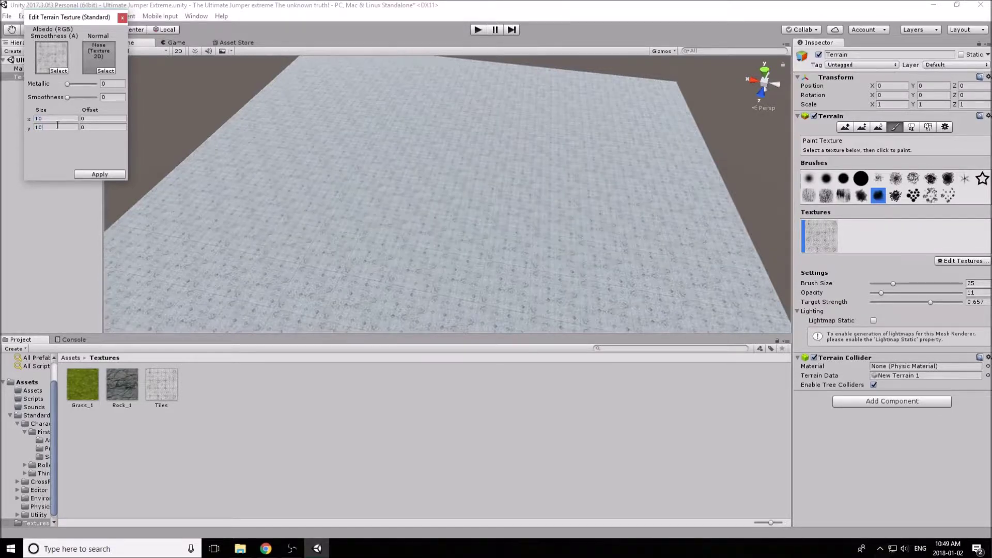
{"action": "left_click", "coordinate": [102, 174]}
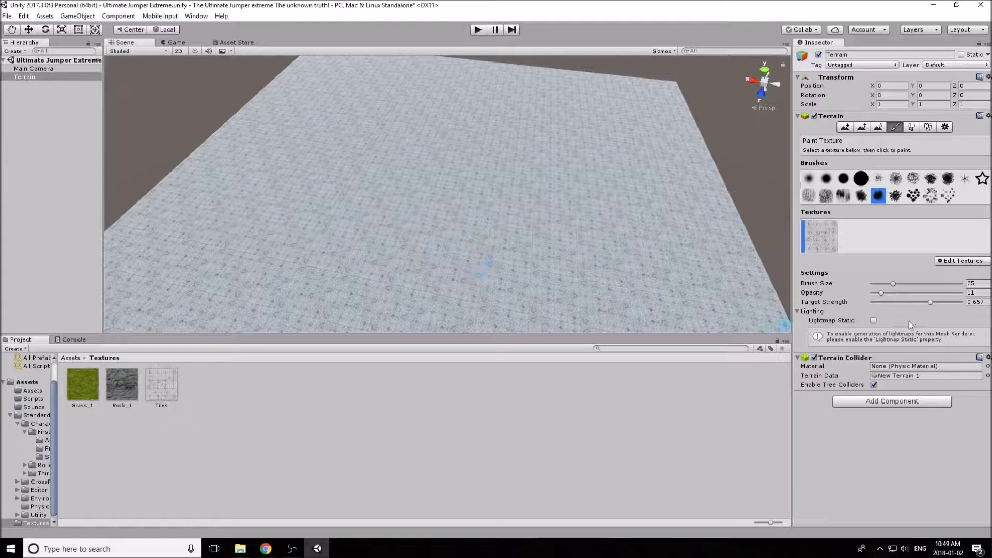
- Reopen the terrain's tile texture for editing and apply its settings again
{"action": "left_click", "coordinate": [963, 261]}
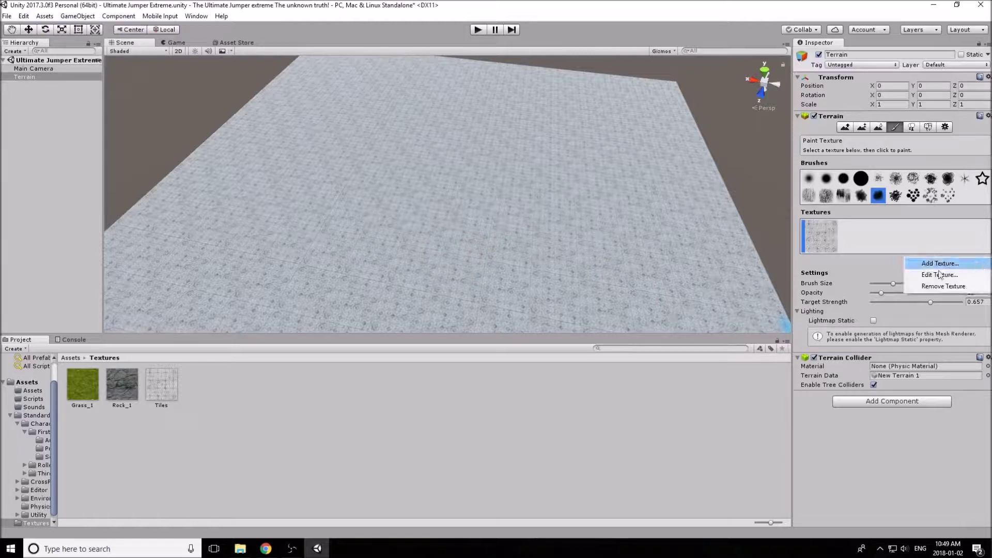
{"action": "left_click", "coordinate": [941, 274]}
{"action": "left_click", "coordinate": [95, 170]}
{"action": "left_click", "coordinate": [98, 174]}
- Raise a patch of rough, bumpy hills on the near half of the terrain with the Raise/Lower Terrain brush at size 25
{"action": "scroll", "coordinate": [372, 279], "scroll_direction": "up", "scroll_amount": 5}
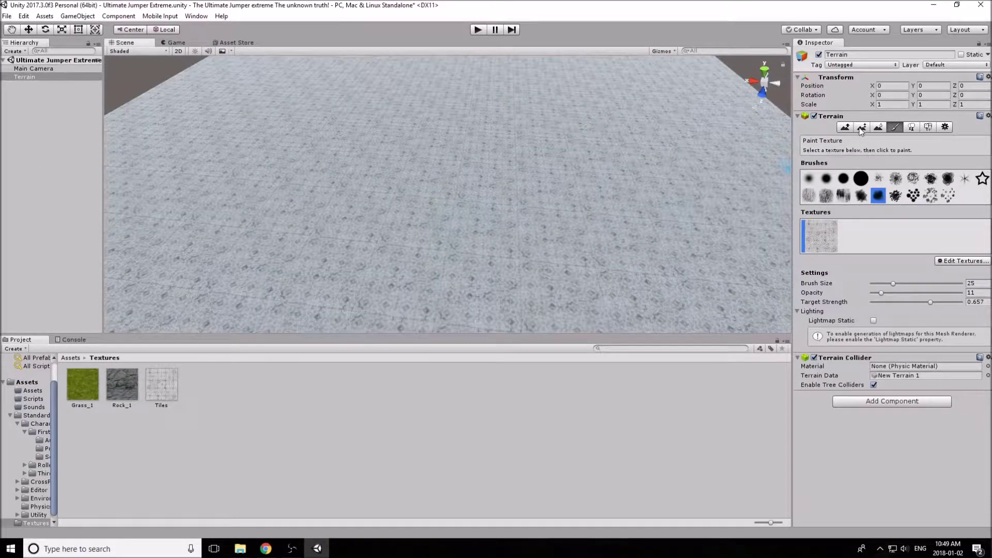
{"action": "left_click", "coordinate": [847, 128]}
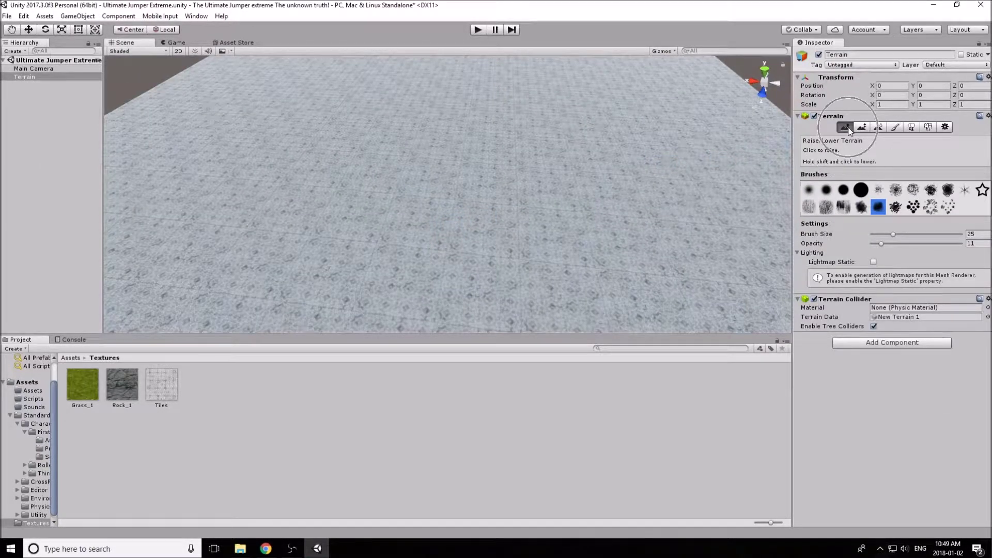
{"action": "mouse_move", "coordinate": [405, 185]}
{"action": "left_mouse_down"}
{"action": "mouse_move", "coordinate": [394, 189]}
{"action": "mouse_move", "coordinate": [451, 221]}
{"action": "mouse_move", "coordinate": [349, 224]}
{"action": "mouse_move", "coordinate": [266, 181]}
{"action": "mouse_move", "coordinate": [293, 176]}
{"action": "mouse_move", "coordinate": [175, 185]}
{"action": "left_mouse_up"}
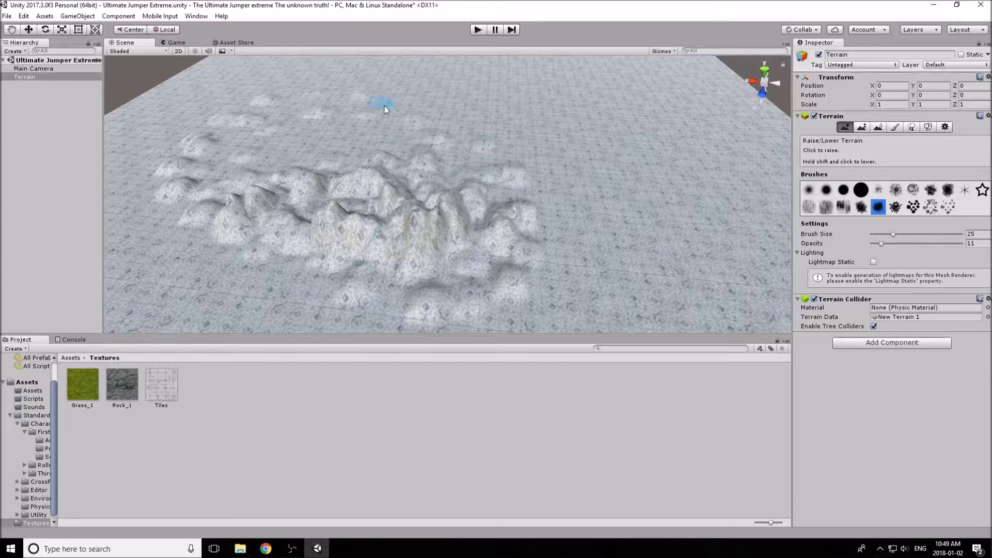
- Undo all the brush strokes that raised the bumpy hills on the terrain
{"action": "key", "text": "ctrl+z"}
{"action": "key", "text": "ctrl+z"}
{"action": "key", "text": "ctrl+z"}
{"action": "key", "text": "ctrl+z"}
{"action": "key", "text": "ctrl+z"}
{"action": "key", "text": "ctrl+z"}
{"action": "key", "text": "ctrl+z"}
{"action": "key", "text": "ctrl+z"}
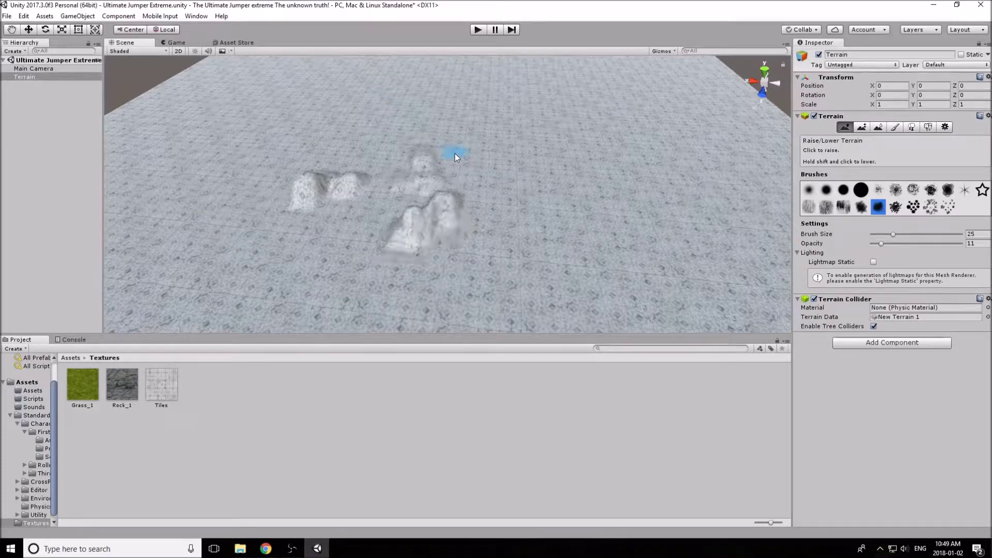
- Examine the tiled terrain surface from different distances and angles
{"action": "scroll", "coordinate": [365, 150], "scroll_direction": "down", "scroll_amount": 6}
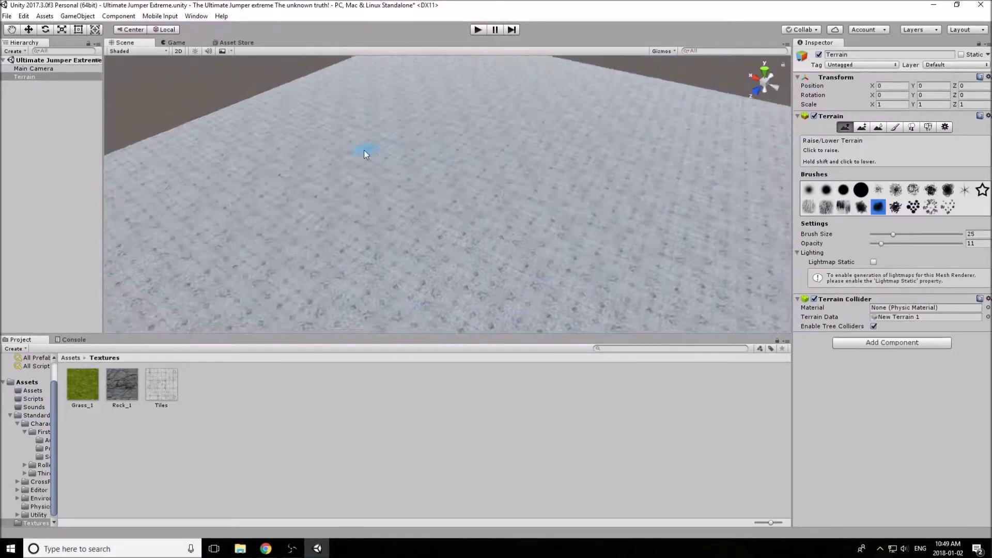
{"action": "scroll", "coordinate": [432, 225], "scroll_direction": "up", "scroll_amount": 8}
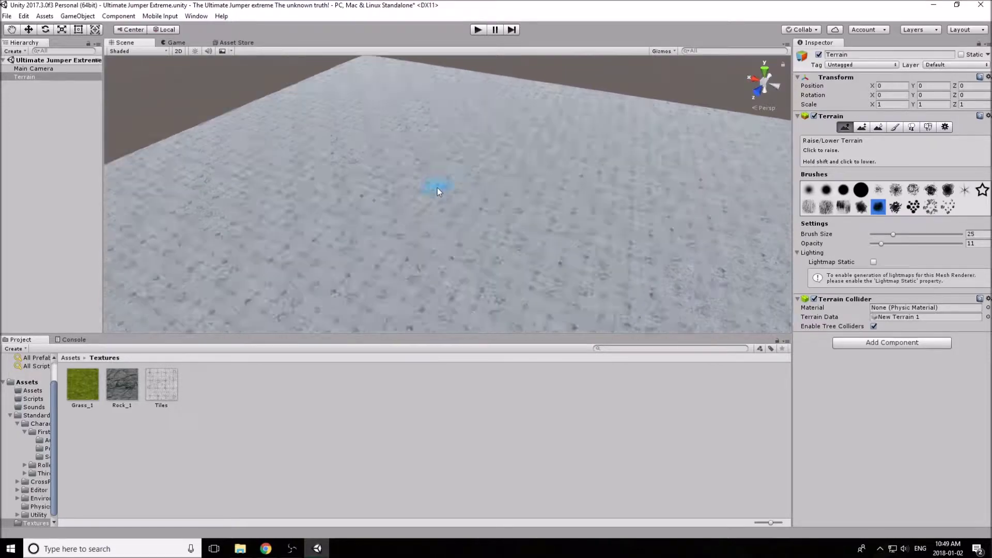
{"action": "scroll", "coordinate": [441, 227], "scroll_direction": "down", "scroll_amount": 5}
{"action": "scroll", "coordinate": [442, 211], "scroll_direction": "up", "scroll_amount": 2}
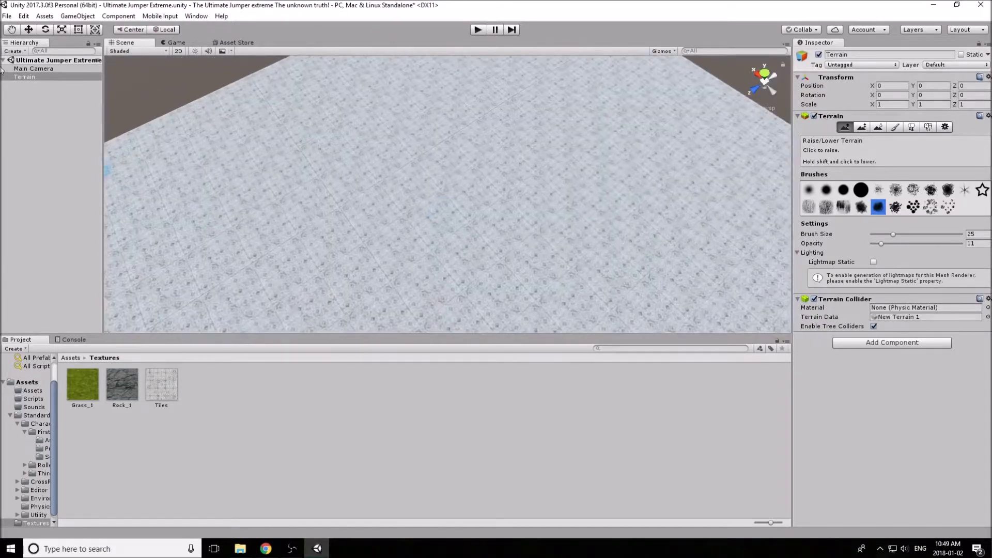
{"action": "left_click", "coordinate": [27, 69]}
{"action": "left_click", "coordinate": [33, 76]}
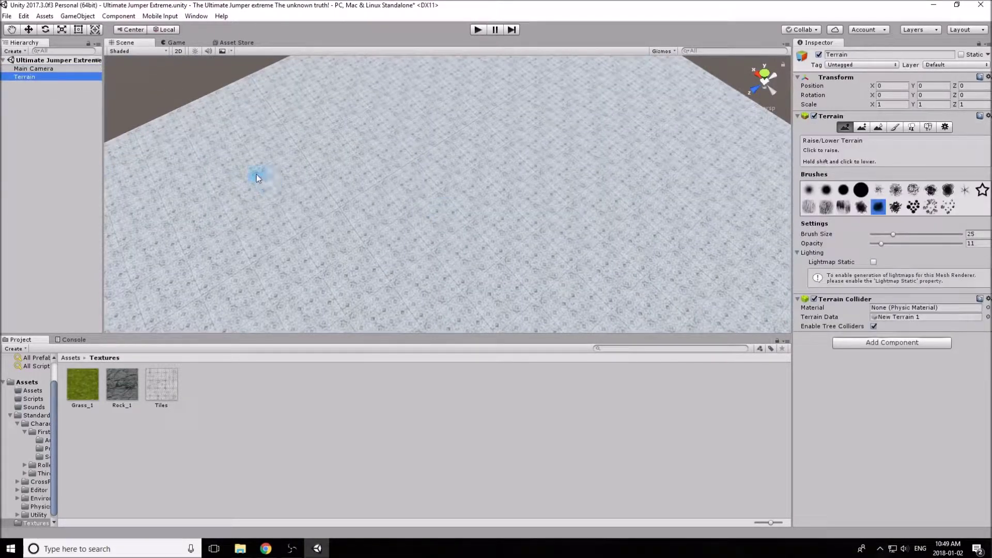
{"action": "left_click_drag", "start_coordinate": [274, 182], "coordinate": [445, 190], "text": "alt"}
{"action": "scroll", "coordinate": [391, 206], "scroll_direction": "up", "scroll_amount": 4}
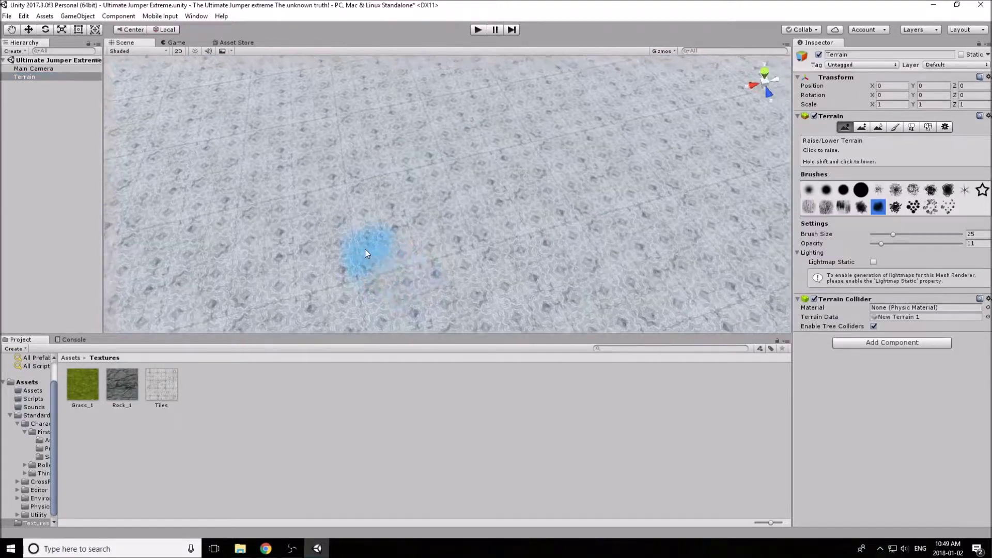
{"action": "scroll", "coordinate": [413, 261], "scroll_direction": "down", "scroll_amount": 2}
{"action": "mouse_move", "coordinate": [445, 268]}
{"action": "right_mouse_down"}
{"action": "mouse_move", "coordinate": [326, 231]}
{"action": "mouse_move", "coordinate": [550, 244]}
{"action": "mouse_move", "coordinate": [598, 194]}
{"action": "right_mouse_up"}
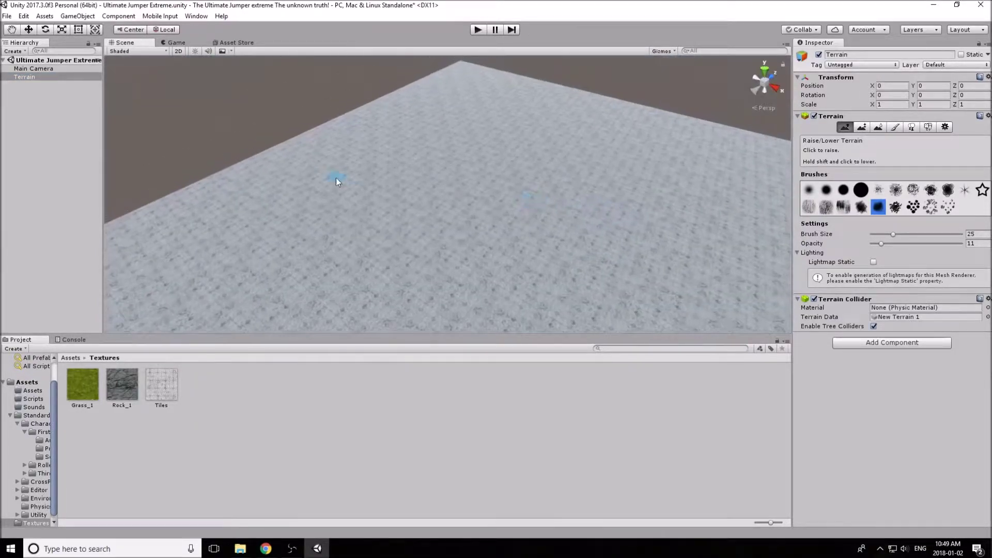
{"action": "right_click_drag", "start_coordinate": [246, 259], "coordinate": [465, 269]}
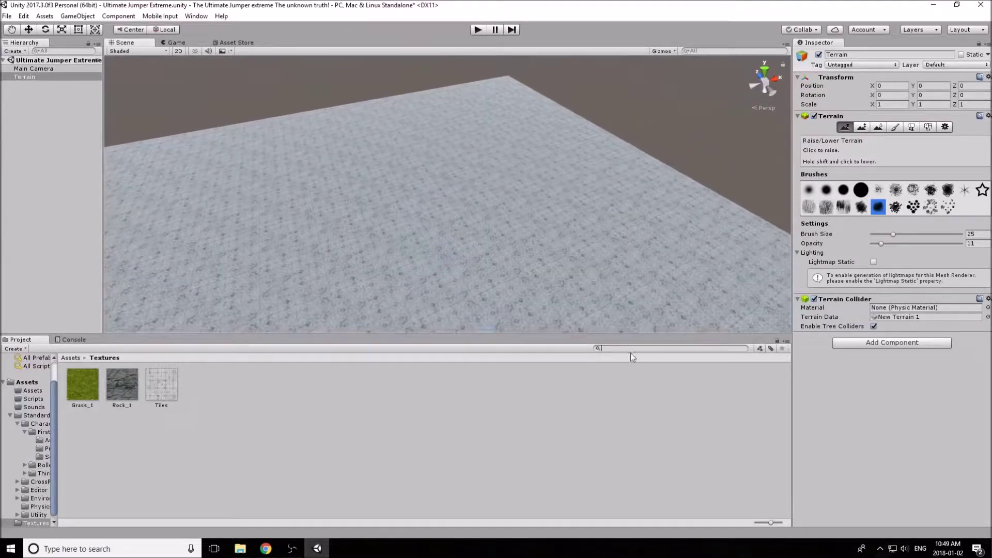
- Search the project assets for "first person" and open the Prefabs folder inside FirstPersonCharacter
{"action": "left_click", "coordinate": [70, 357]}
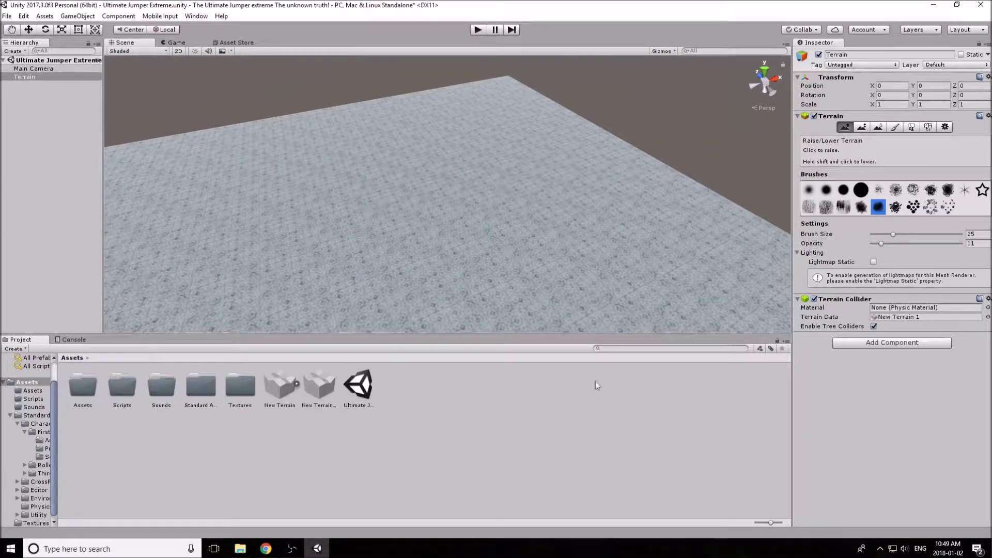
{"action": "left_click", "coordinate": [633, 349]}
{"action": "left_click", "coordinate": [619, 354]}
{"action": "type", "text": "first person"}
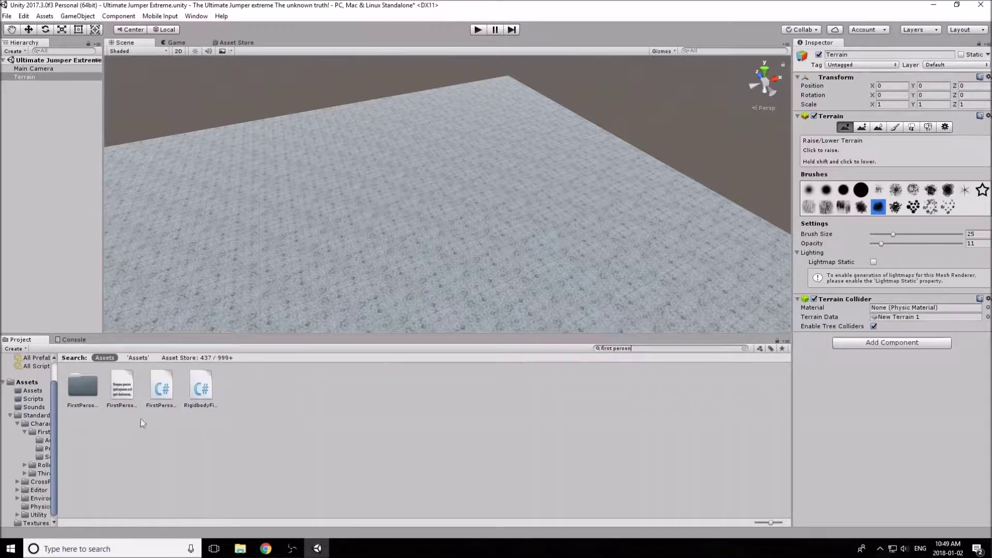
{"action": "left_click", "coordinate": [91, 391]}
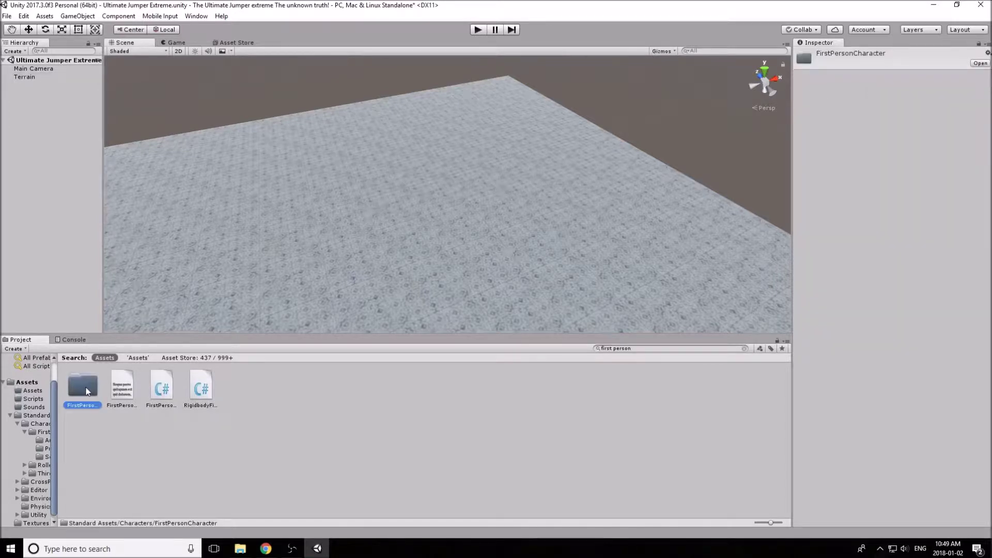
{"action": "double_click", "coordinate": [82, 388]}
{"action": "left_click", "coordinate": [121, 393]}
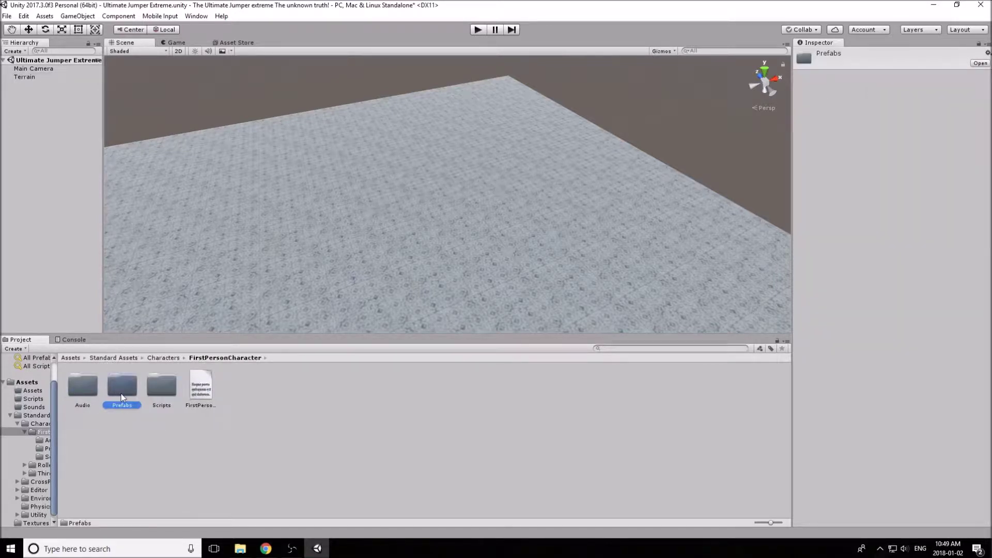
{"action": "double_click", "coordinate": [121, 392]}
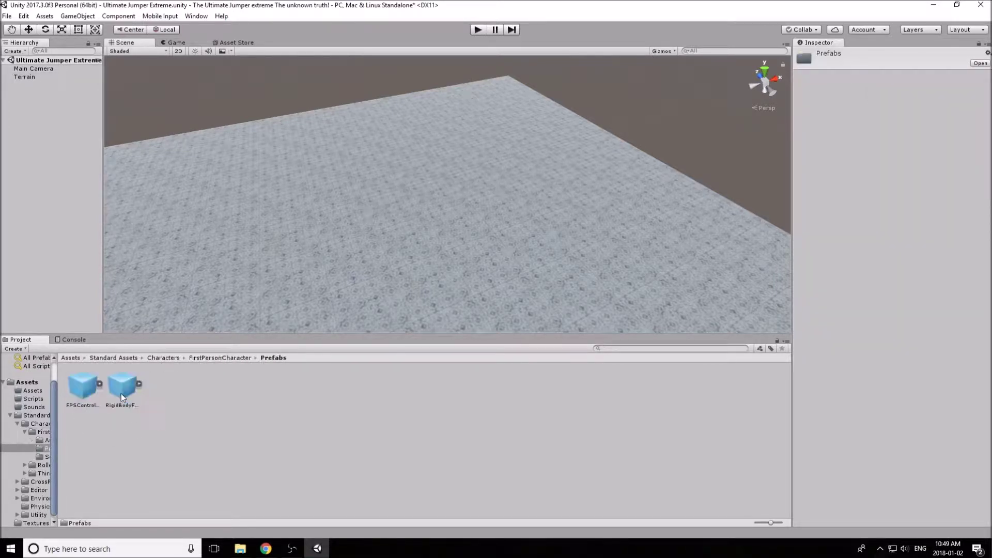
- Place the FPSController prefab in the scene near the middle of the terrain
{"action": "left_click", "coordinate": [84, 393]}
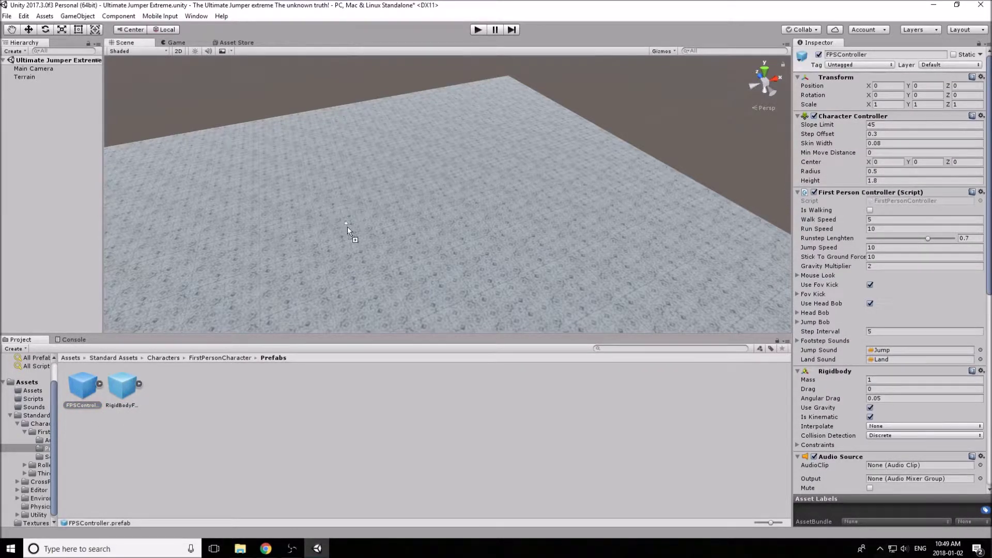
{"action": "left_click_drag", "start_coordinate": [352, 236], "coordinate": [440, 152]}
{"action": "key", "text": "w"}
{"action": "right_click_drag", "start_coordinate": [440, 153], "coordinate": [460, 157]}
{"action": "left_click", "coordinate": [435, 165]}
{"action": "left_click", "coordinate": [435, 166]}
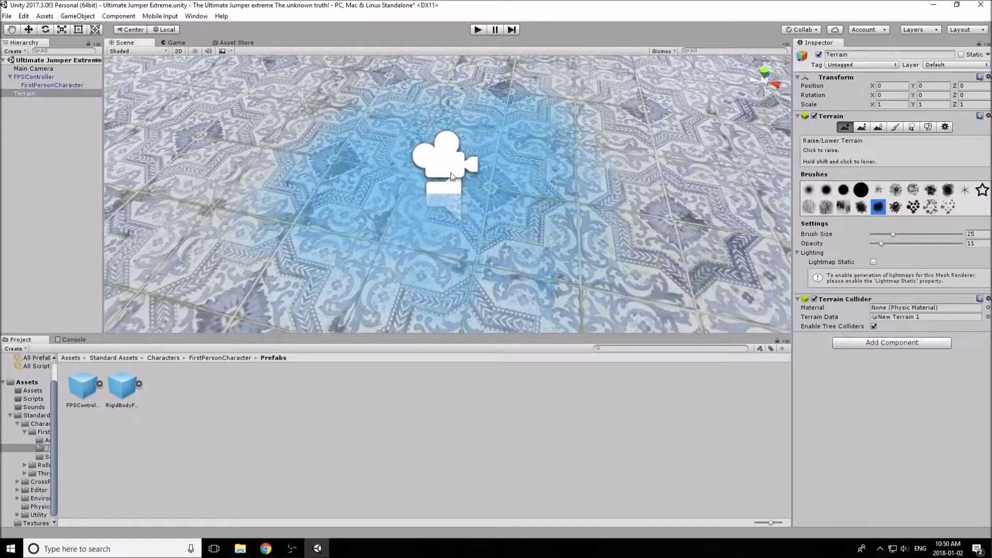
- Raise the FPSController above the terrain surface to a Y position of about 1.33
{"action": "left_click", "coordinate": [29, 77]}
{"action": "left_click", "coordinate": [10, 76]}
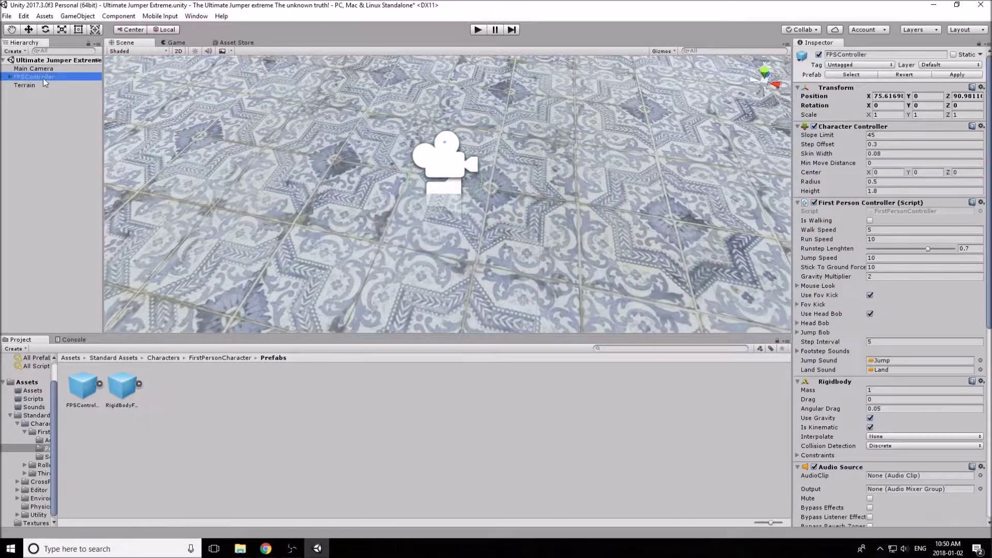
{"action": "left_click", "coordinate": [28, 30]}
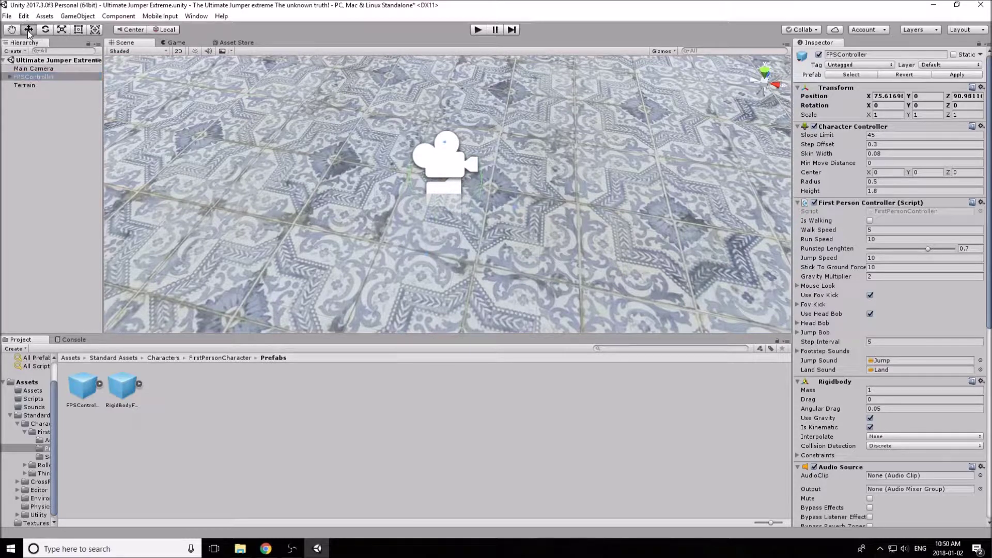
{"action": "left_click_drag", "start_coordinate": [447, 172], "coordinate": [440, 147]}
{"action": "right_click_drag", "start_coordinate": [440, 147], "coordinate": [433, 147]}
{"action": "scroll", "coordinate": [433, 146], "scroll_direction": "down", "scroll_amount": 8}
{"action": "scroll", "coordinate": [489, 165], "scroll_direction": "up", "scroll_amount": 4}
{"action": "right_click_drag", "start_coordinate": [489, 166], "coordinate": [559, 146]}
{"action": "key", "text": "f"}
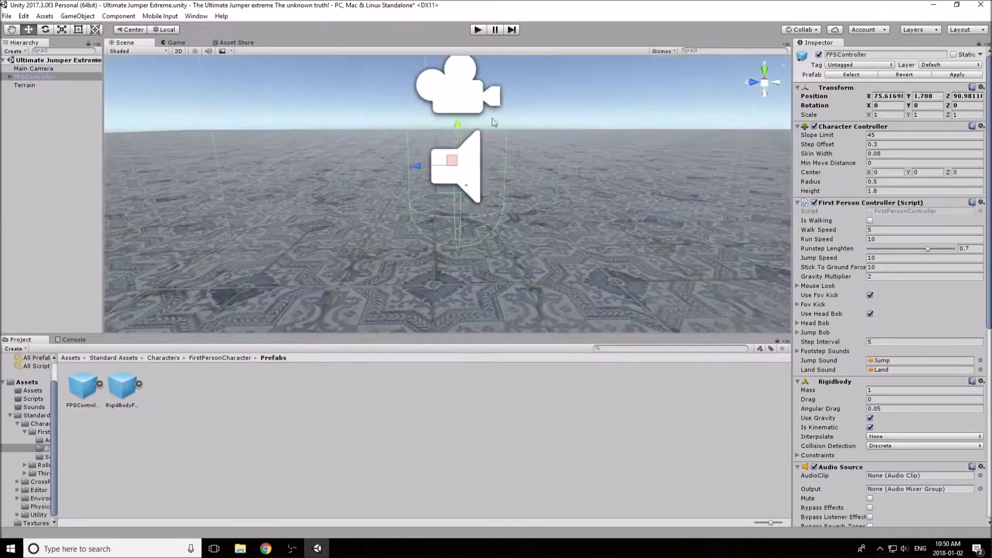
{"action": "left_click_drag", "start_coordinate": [456, 127], "coordinate": [342, 164]}
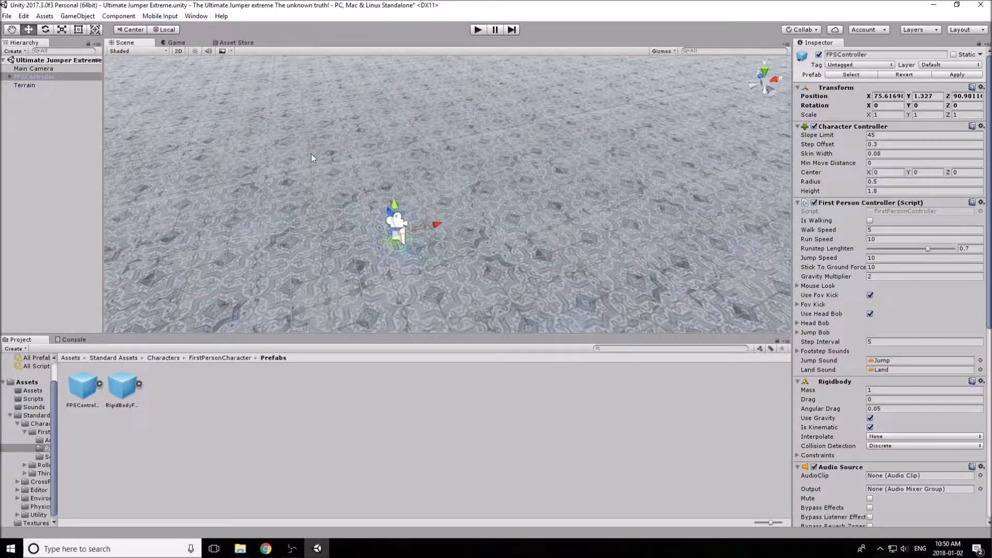
- Inspect the FPSController and its FirstPersonCharacter child, viewing the character up close in the scene
{"action": "left_click", "coordinate": [25, 76]}
{"action": "left_click", "coordinate": [11, 77]}
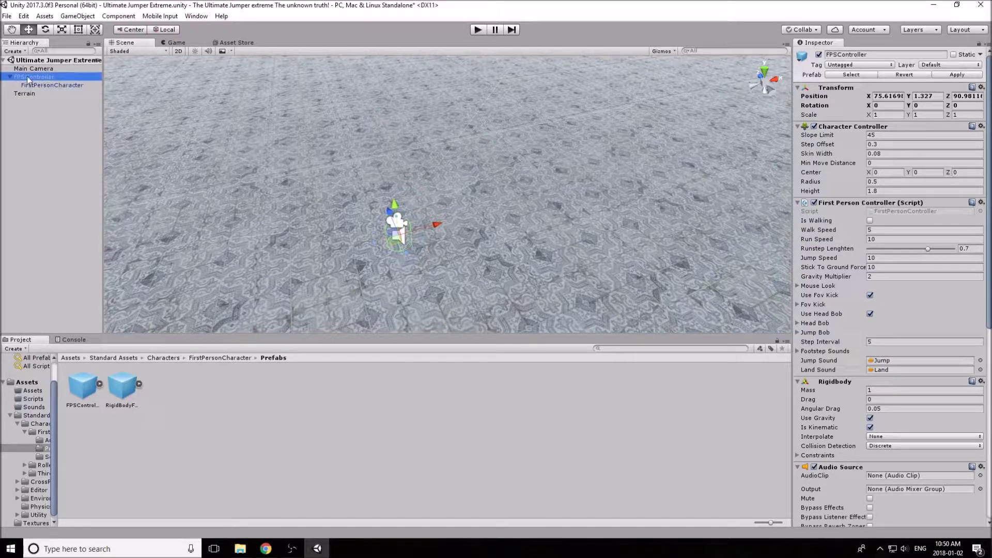
{"action": "left_click", "coordinate": [43, 84]}
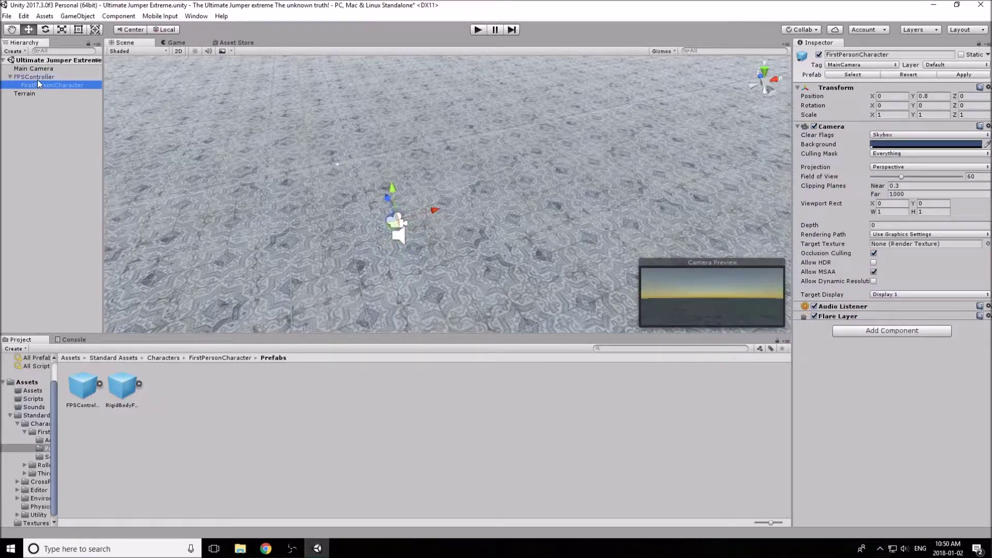
{"action": "left_click", "coordinate": [38, 79]}
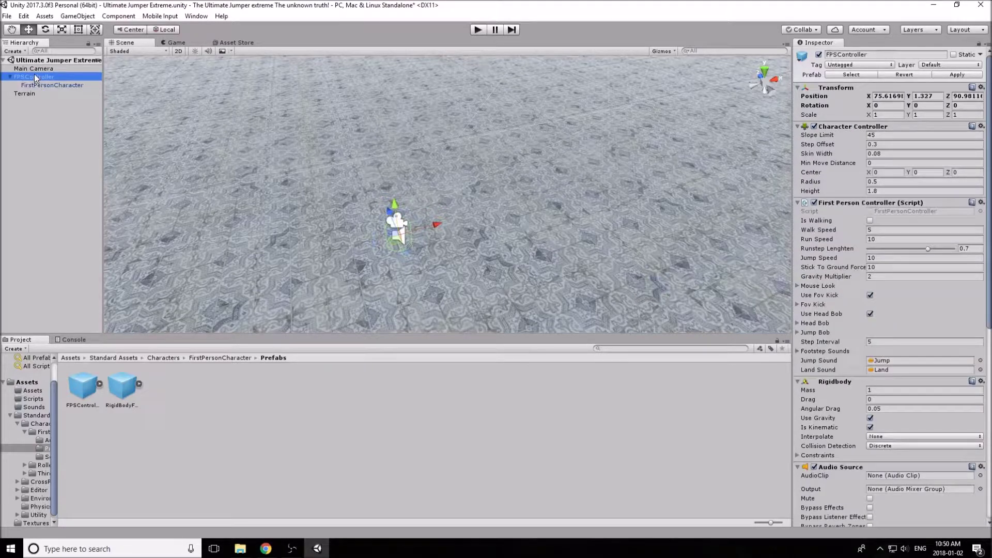
{"action": "scroll", "coordinate": [388, 237], "scroll_direction": "up", "scroll_amount": 10}
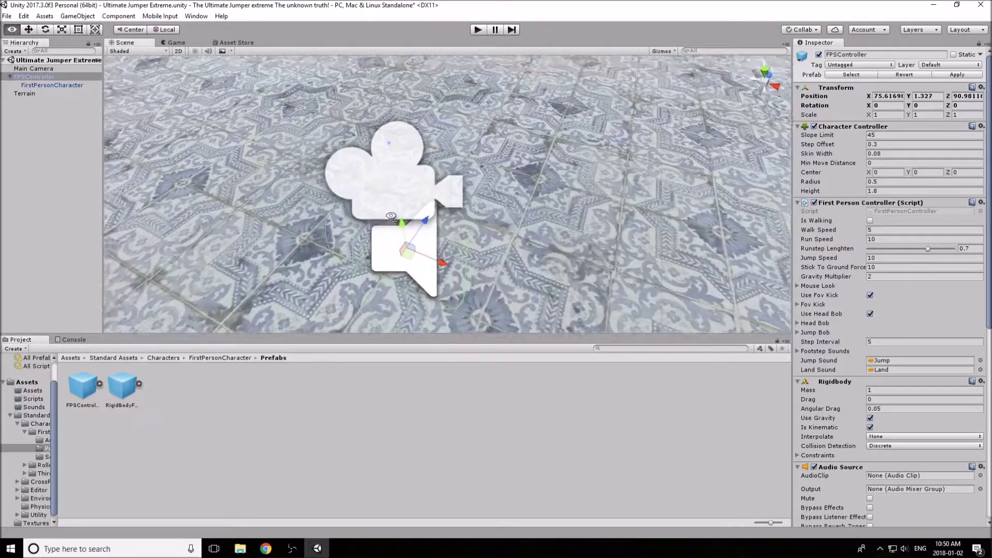
{"action": "right_click_drag", "start_coordinate": [391, 227], "coordinate": [335, 195]}
{"action": "scroll", "coordinate": [423, 205], "scroll_direction": "down", "scroll_amount": 3}
{"action": "right_click_drag", "start_coordinate": [445, 212], "coordinate": [527, 206]}
{"action": "scroll", "coordinate": [419, 194], "scroll_direction": "down", "scroll_amount": 3}
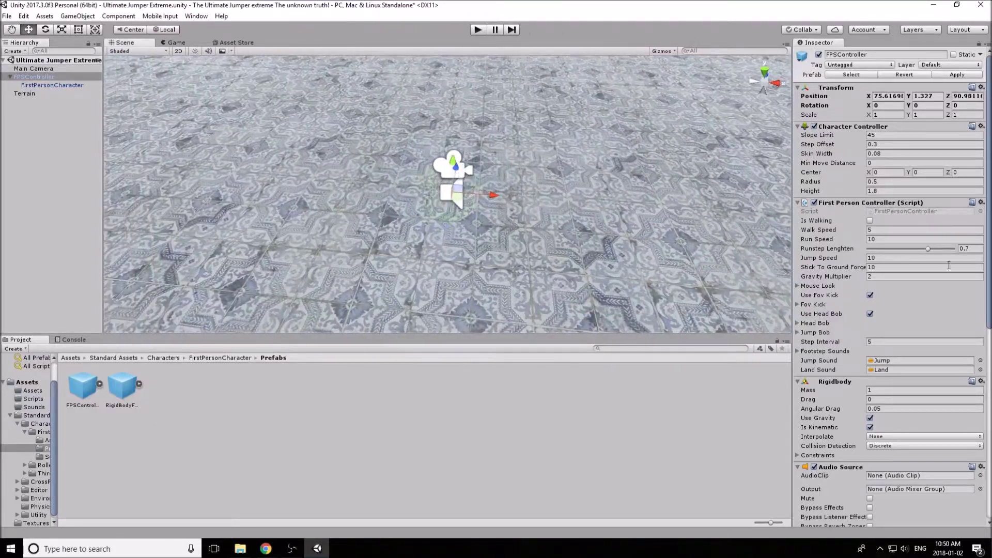
- Review the FPSController's component settings, including its First Person Controller script, Rigidbody and Audio Source
{"action": "scroll", "coordinate": [936, 274], "scroll_direction": "down", "scroll_amount": 5}
{"action": "scroll", "coordinate": [937, 274], "scroll_direction": "down", "scroll_amount": 5}
{"action": "scroll", "coordinate": [851, 274], "scroll_direction": "up", "scroll_amount": 4}
{"action": "scroll", "coordinate": [496, 170], "scroll_direction": "up", "scroll_amount": 8}
{"action": "scroll", "coordinate": [404, 152], "scroll_direction": "down", "scroll_amount": 5}
{"action": "right_click_drag", "start_coordinate": [393, 152], "coordinate": [426, 173]}
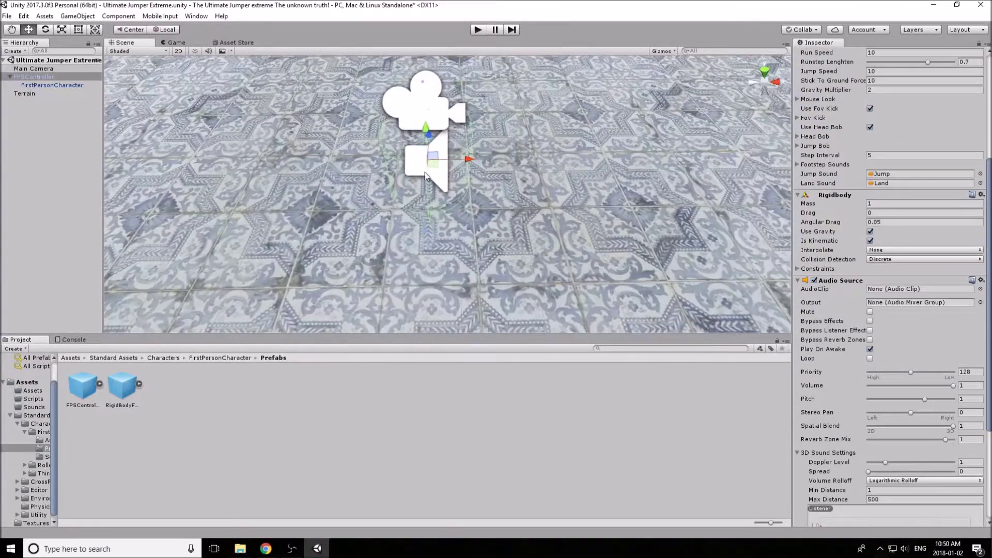
- Disable the Audio Listener on the Main Camera and check the FirstPersonCharacter's own Audio Listener
{"action": "left_click", "coordinate": [29, 85]}
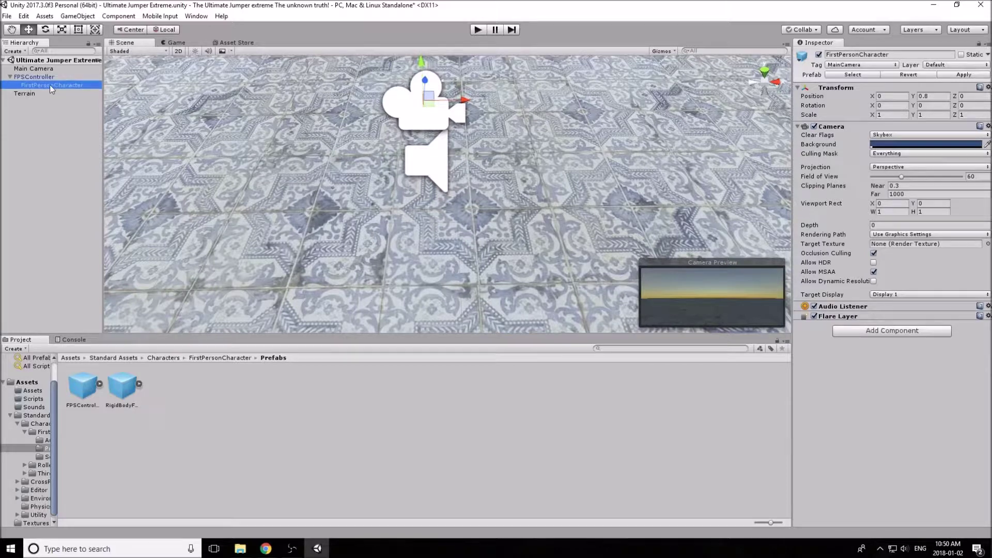
{"action": "left_click", "coordinate": [49, 84]}
{"action": "left_click", "coordinate": [815, 308]}
{"action": "key", "text": "ctrl"}
{"action": "left_click", "coordinate": [34, 70]}
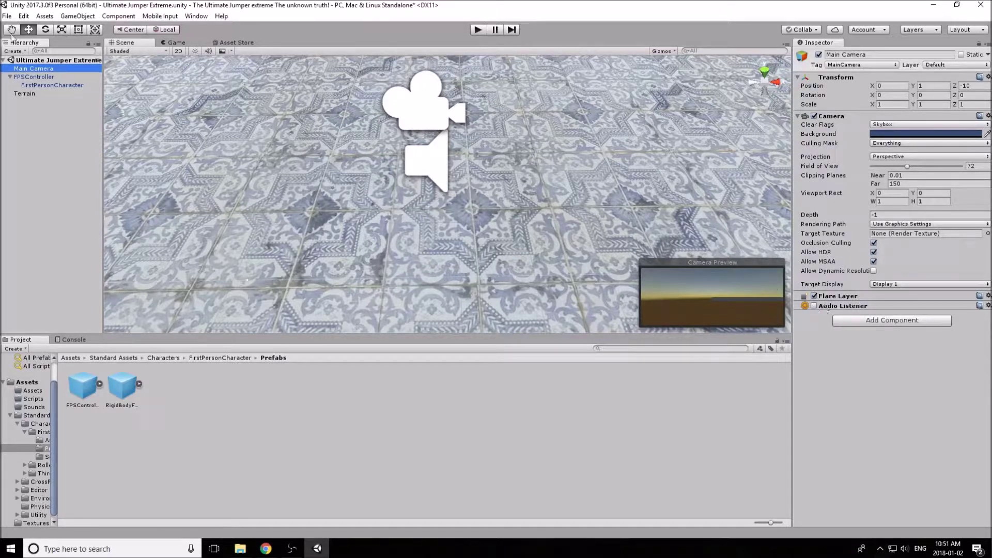
{"action": "left_click", "coordinate": [33, 85]}
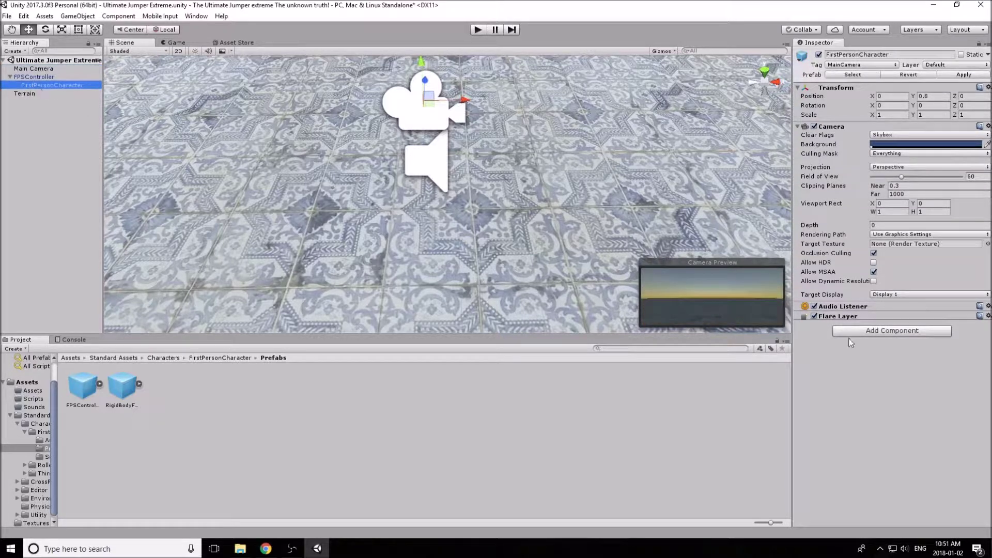
- Collapse the FPSController's children in the hierarchy and rename the object to Player
{"action": "left_click", "coordinate": [15, 78]}
{"action": "left_click", "coordinate": [9, 77]}
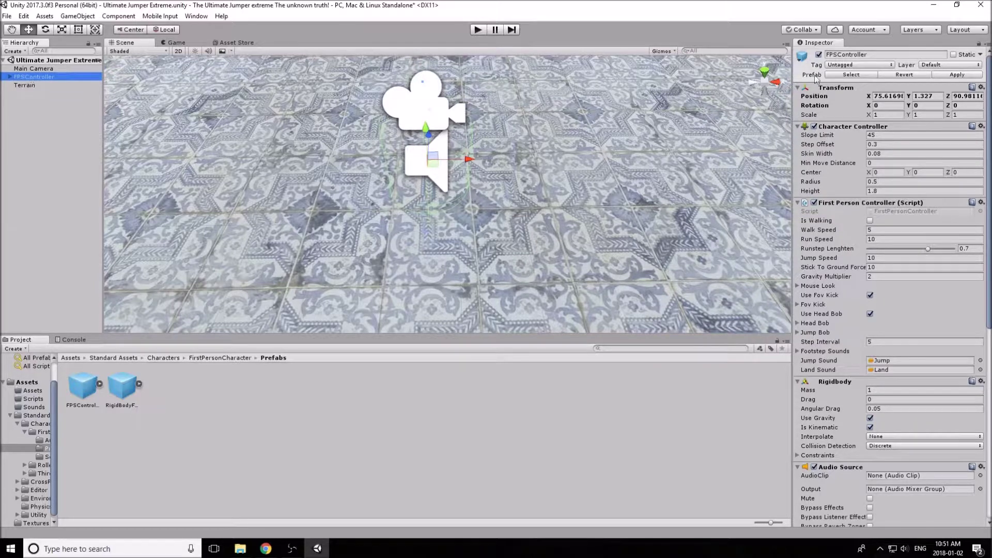
{"action": "left_click", "coordinate": [843, 54]}
{"action": "type", "text": "Playerr"}
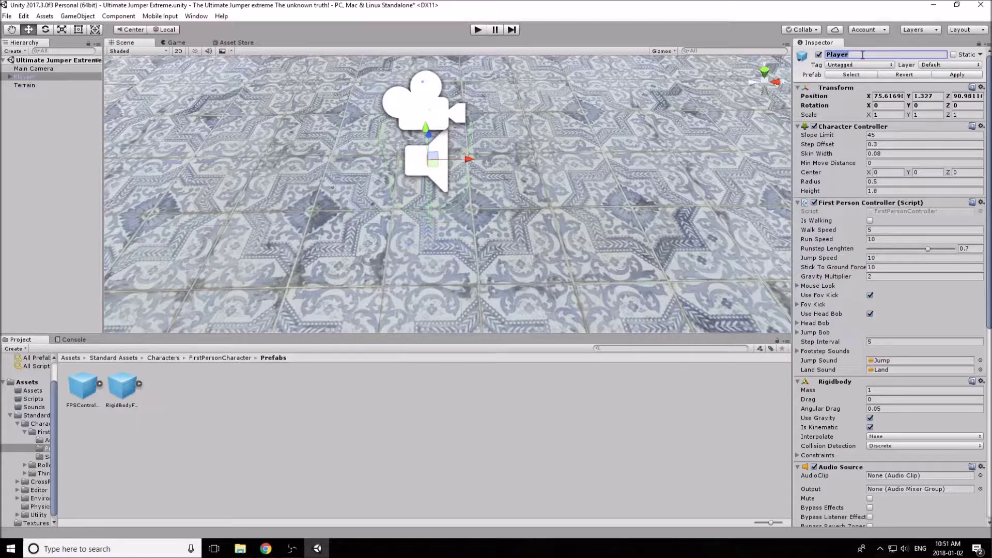
- Play-test the scene by walking, running and jumping across the tiled terrain as the Player, and stop the play mode
{"action": "scroll", "coordinate": [448, 222], "scroll_direction": "down", "scroll_amount": 5}
{"action": "right_click_drag", "start_coordinate": [395, 237], "coordinate": [455, 165]}
{"action": "left_click", "coordinate": [476, 30]}
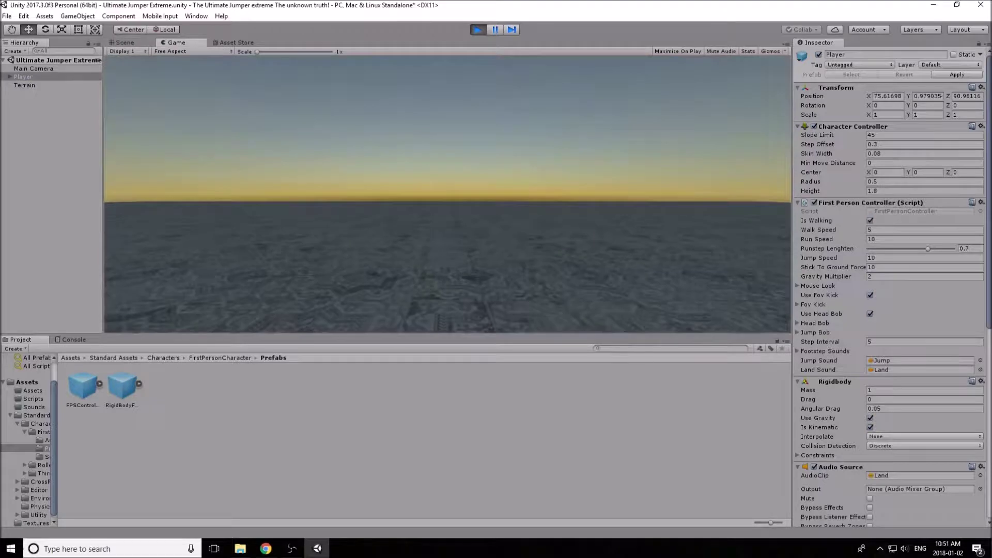
{"action": "key", "text": "w"}
{"action": "key", "text": "shift+w"}
{"action": "key", "text": "space"}
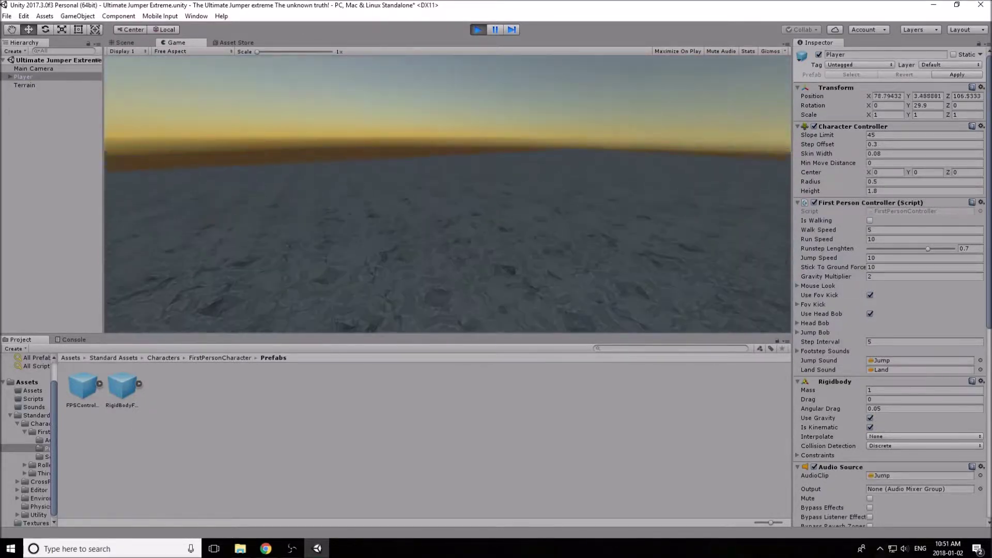
{"action": "key", "text": "space"}
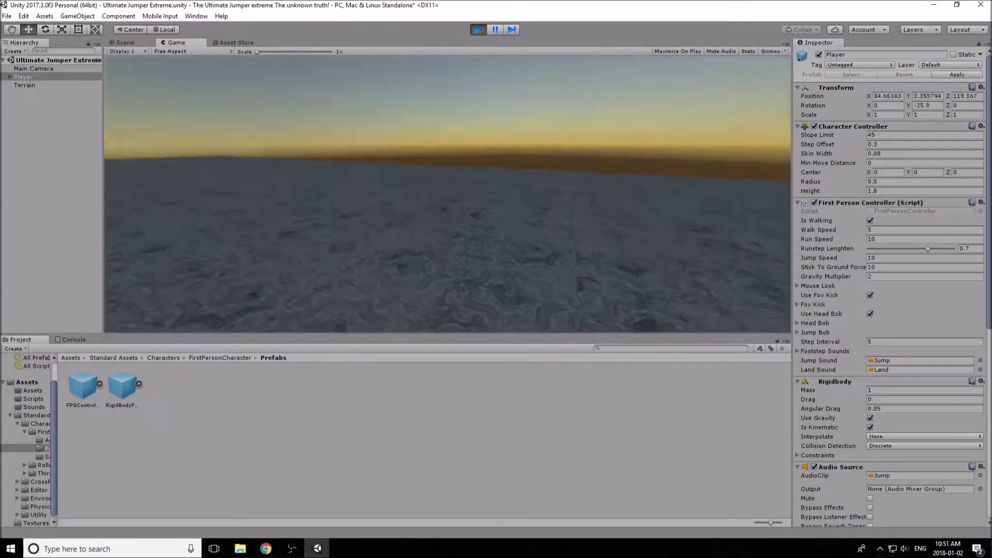
{"action": "key", "text": "shift+w"}
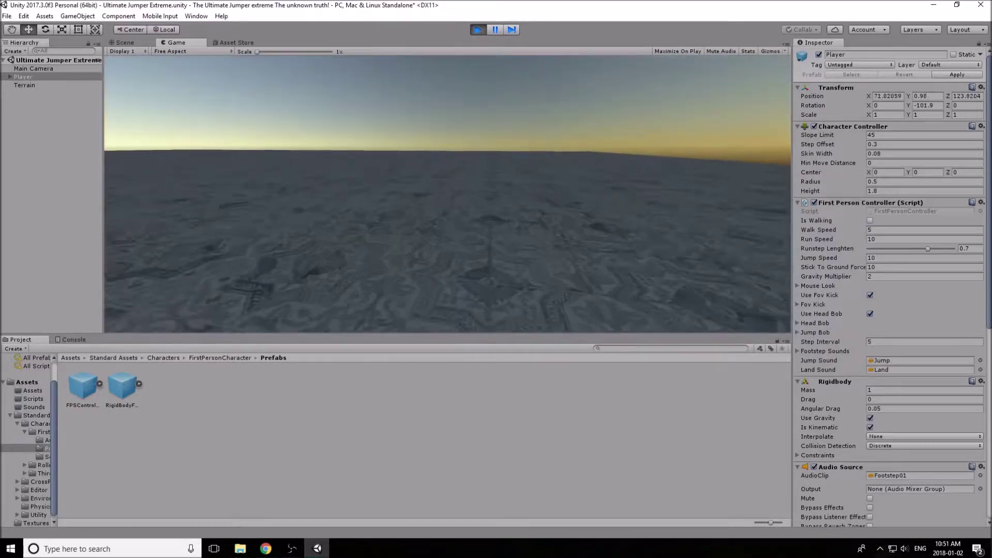
{"action": "key", "text": "space"}
{"action": "key", "text": "space"}
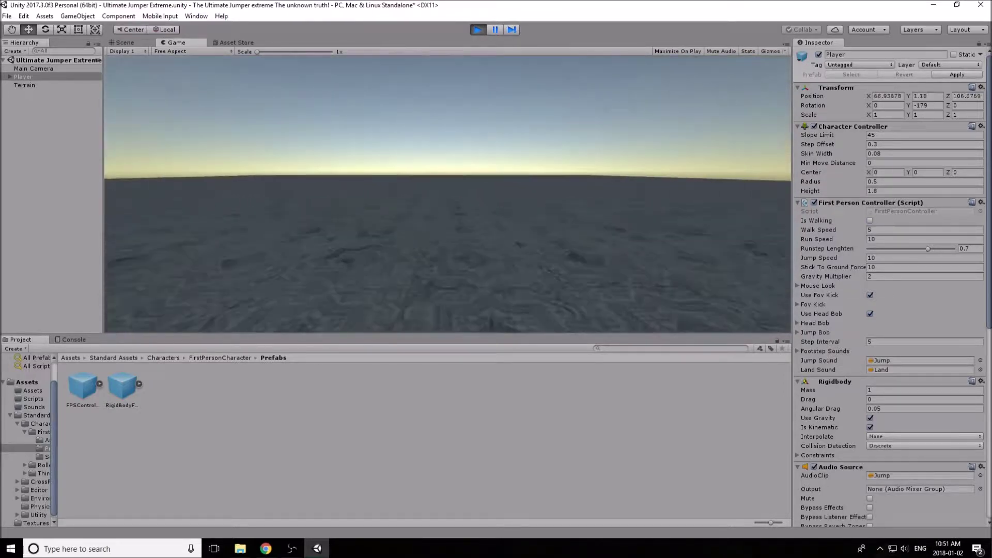
{"action": "key", "text": "w"}
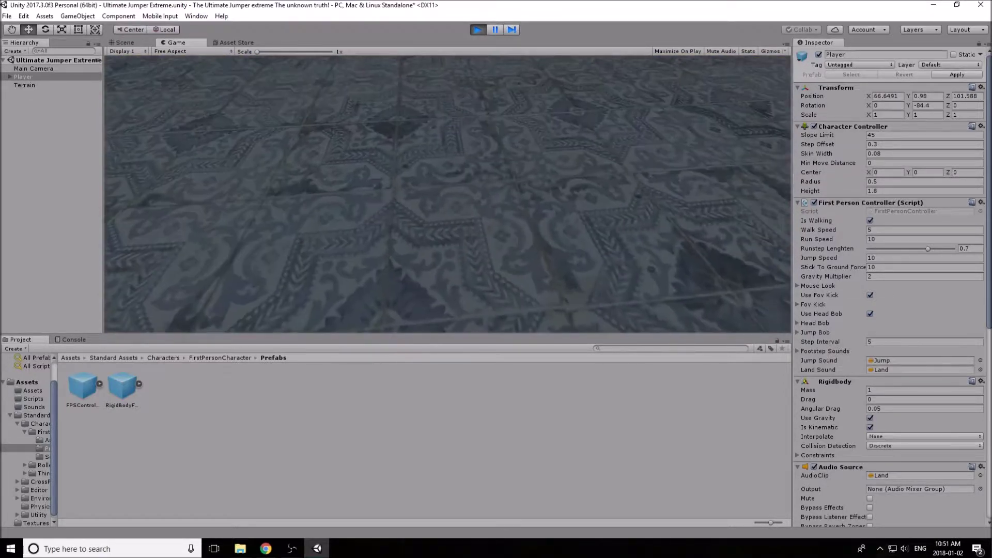
{"action": "key", "text": "shift+w"}
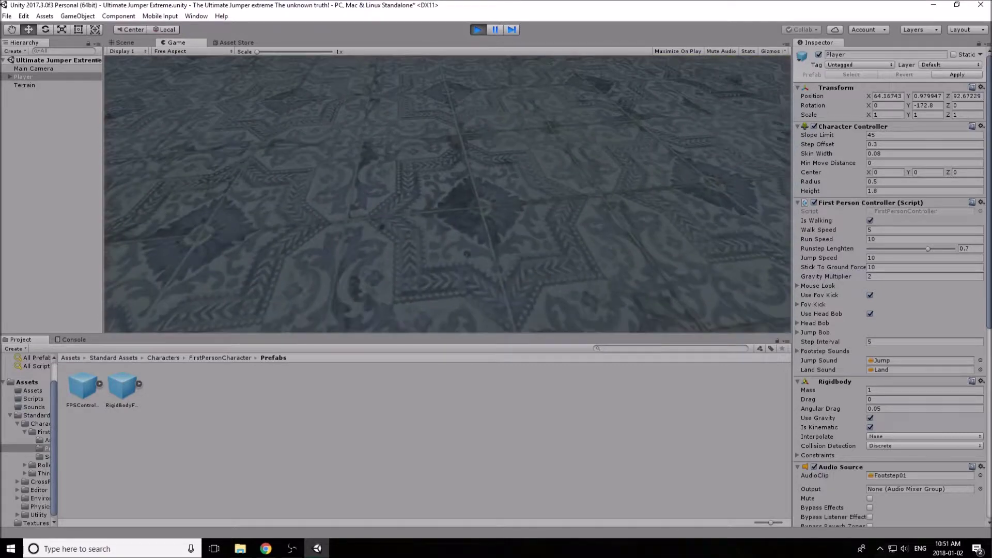
{"action": "key", "text": "space"}
{"action": "key", "text": "space"}
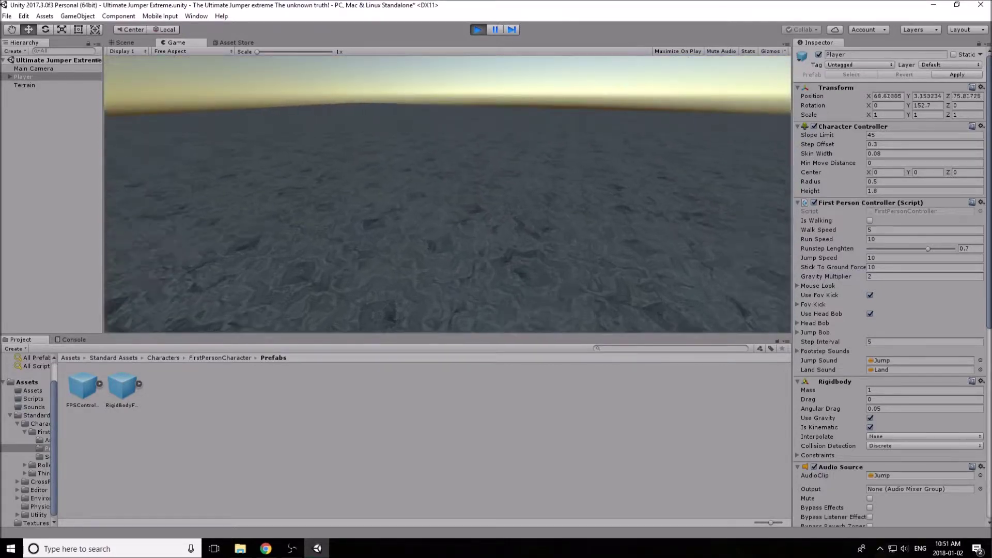
{"action": "key", "text": "space"}
{"action": "key", "text": "Escape"}
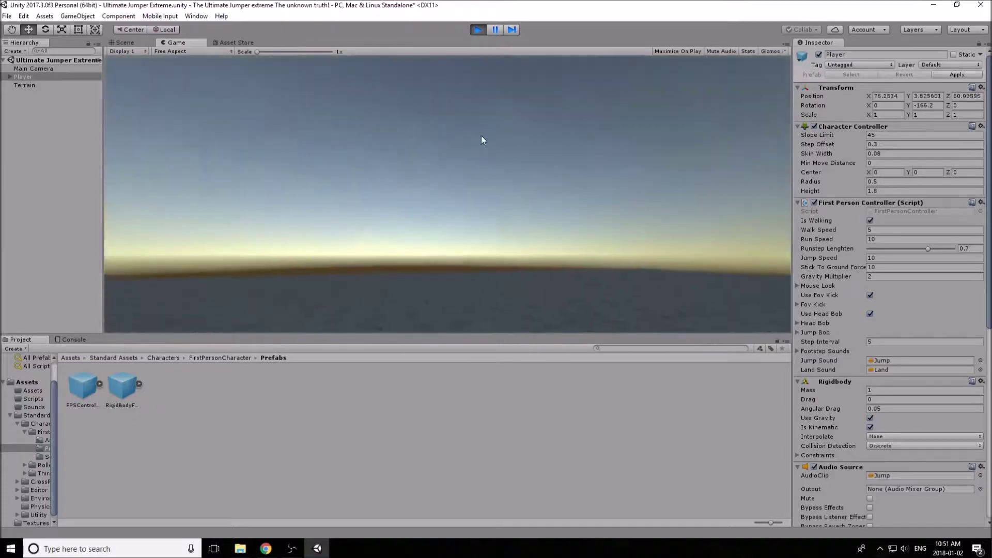
{"action": "left_click", "coordinate": [478, 29]}
{"action": "scroll", "coordinate": [439, 237], "scroll_direction": "down", "scroll_amount": 5}
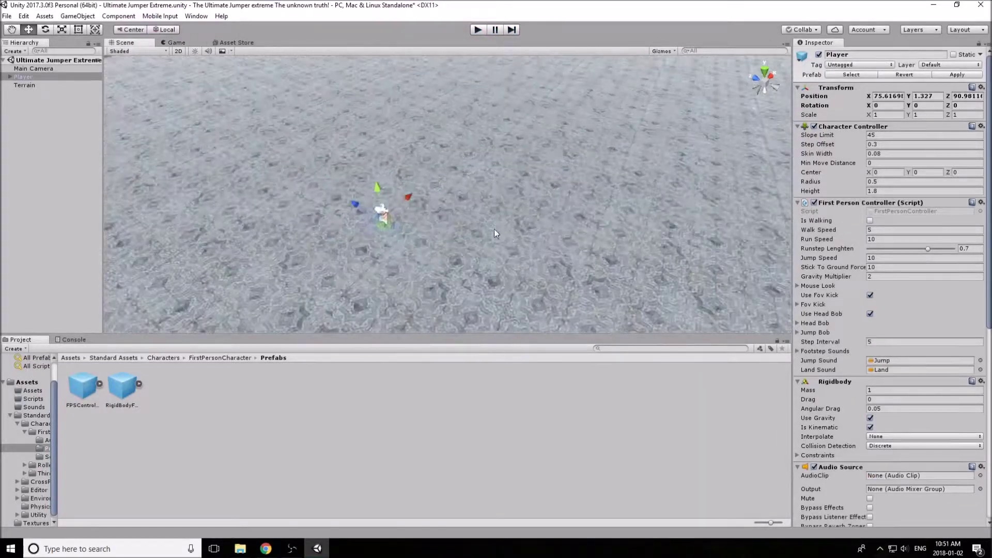
{"action": "left_click_drag", "start_coordinate": [472, 252], "coordinate": [529, 234], "text": "alt"}
{"action": "left_click", "coordinate": [530, 234]}
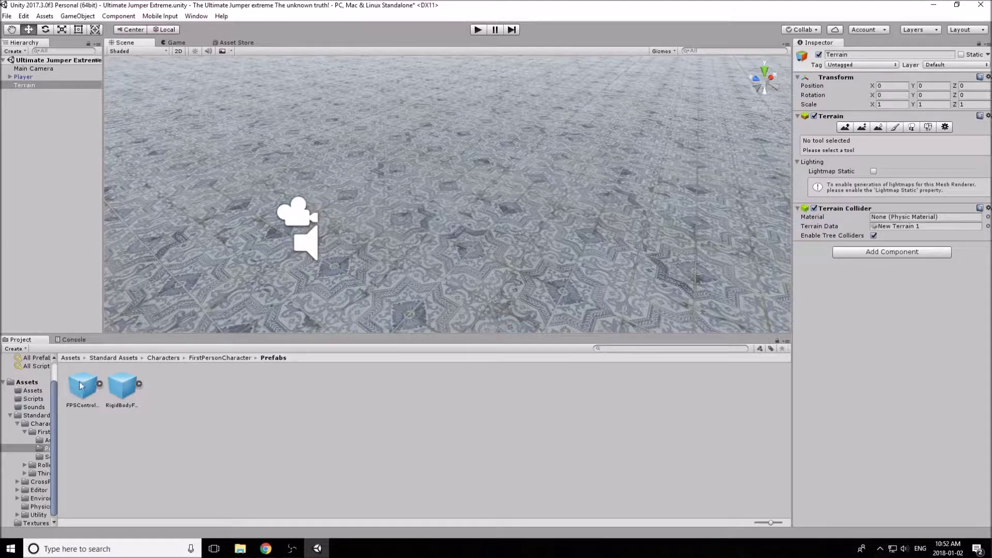
- Create a folder named Tiles inside the Textures assets folder and move the Tiles texture into it
{"action": "left_click", "coordinate": [71, 358]}
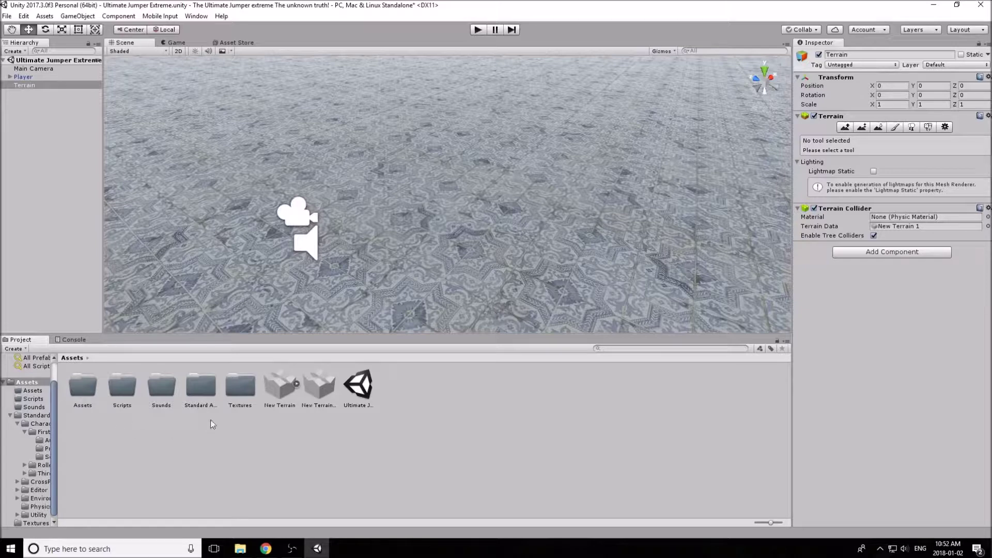
{"action": "double_click", "coordinate": [239, 398]}
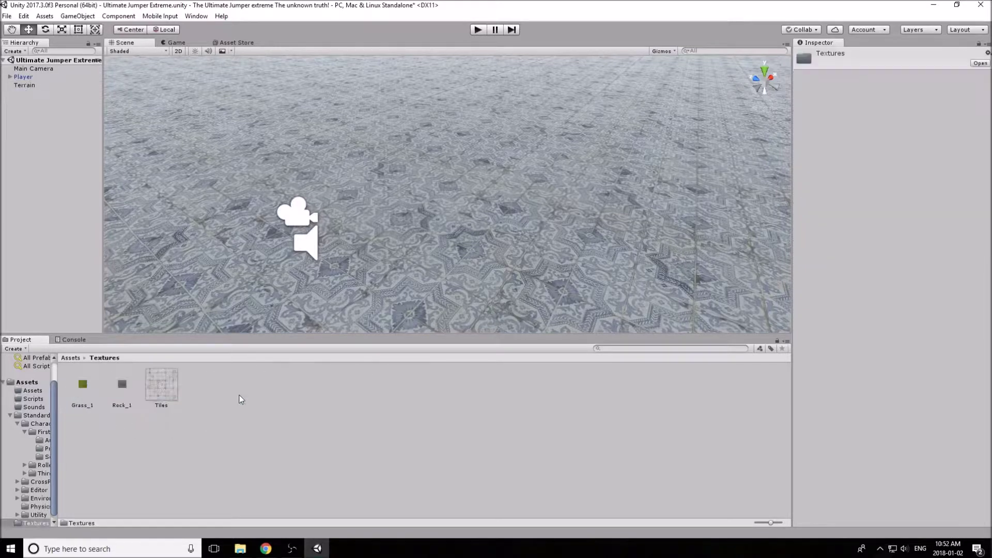
{"action": "right_click", "coordinate": [228, 423]}
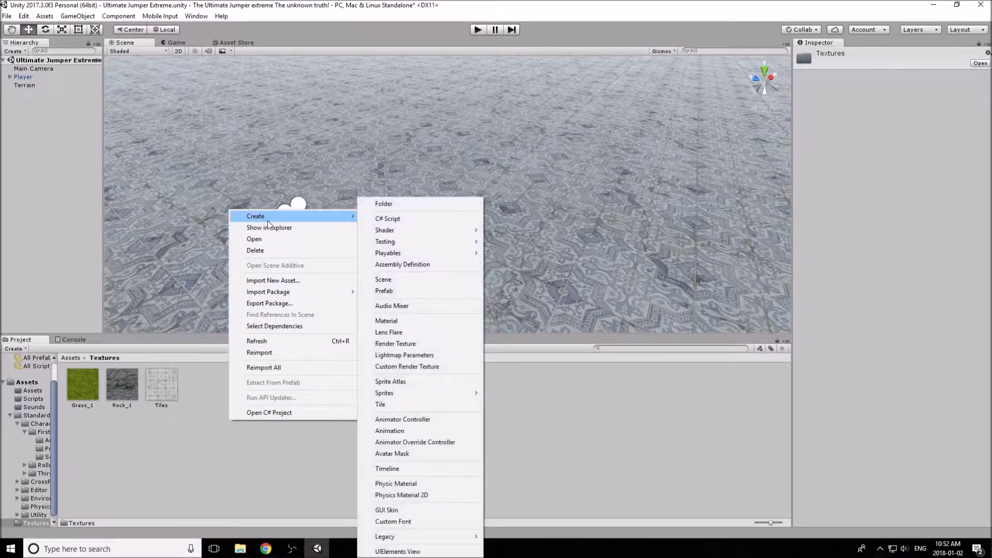
{"action": "right_click", "coordinate": [243, 410]}
{"action": "mouse_move", "coordinate": [292, 200]}
{"action": "left_click", "coordinate": [445, 198]}
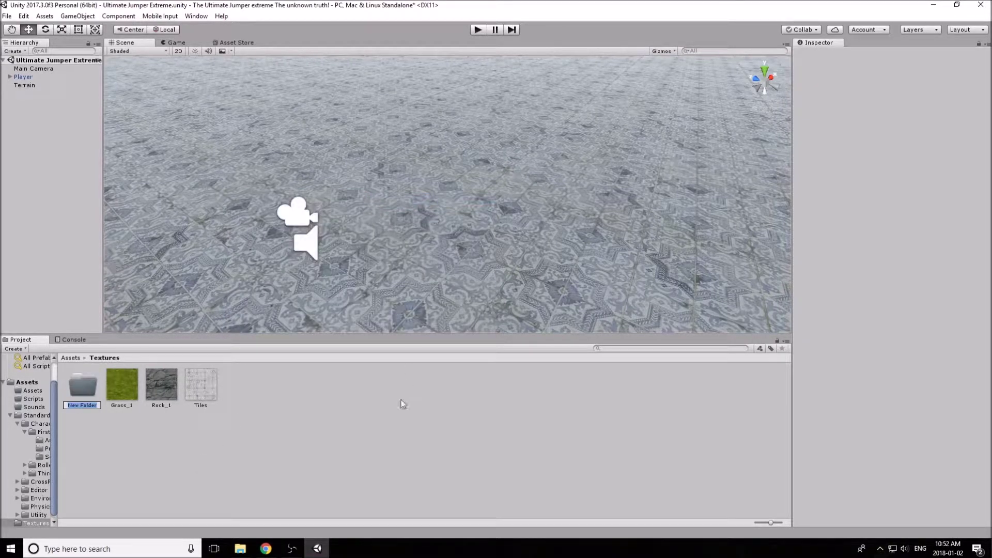
{"action": "type", "text": "Tiles"}
{"action": "key", "text": "Return"}
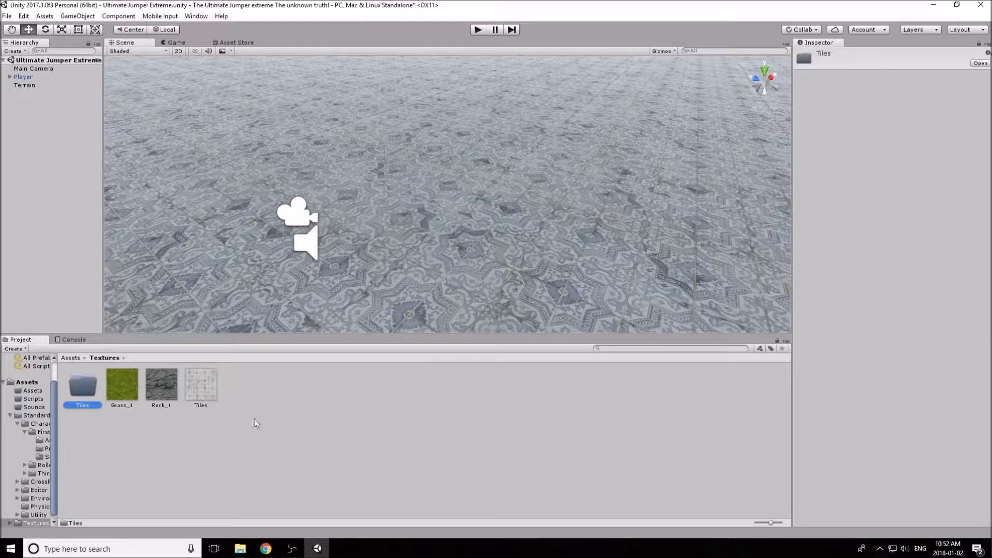
{"action": "left_click_drag", "start_coordinate": [204, 391], "coordinate": [73, 388]}
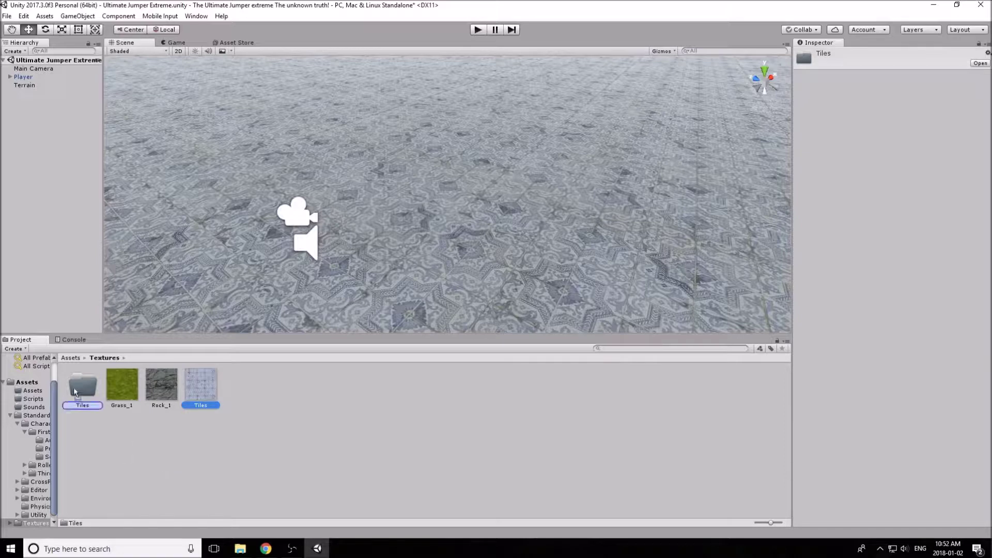